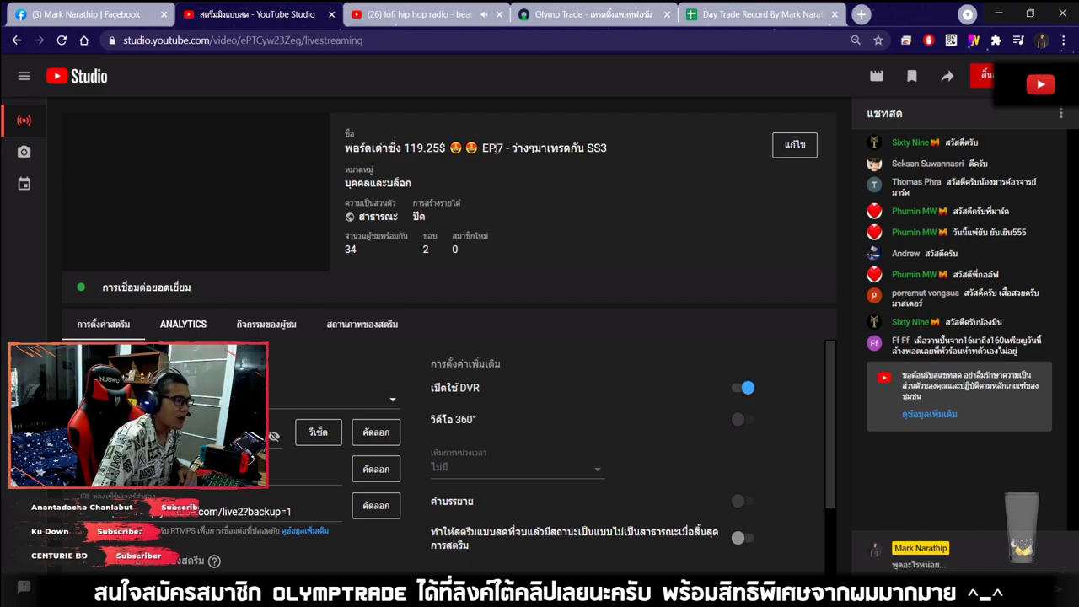
View the live stream's analytics in YouTube Studio and switch to the Olymp Trade platform.
left_click(183, 324)
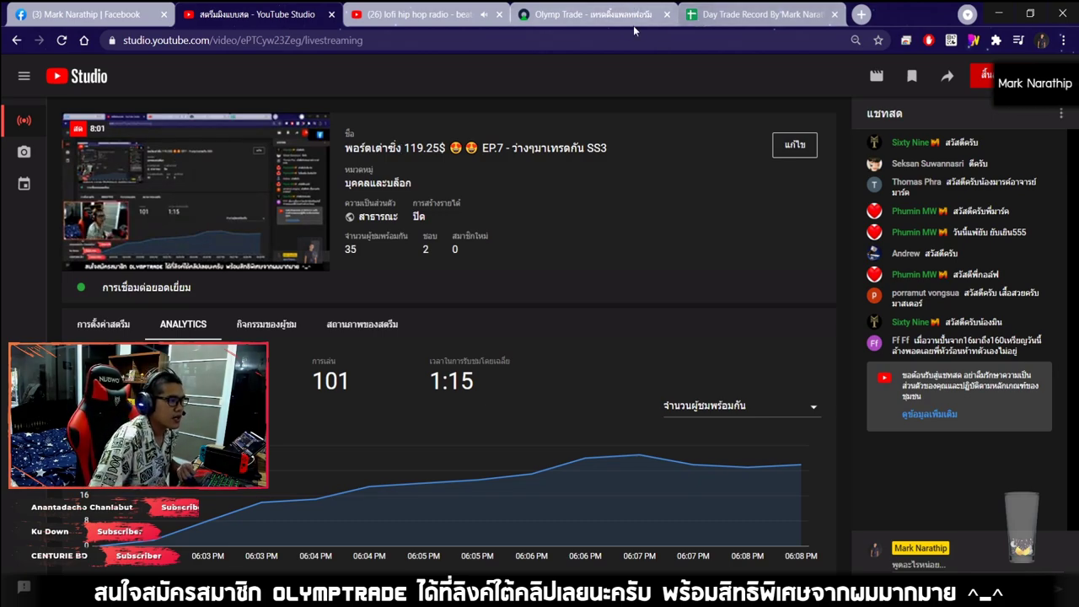
left_click(576, 24)
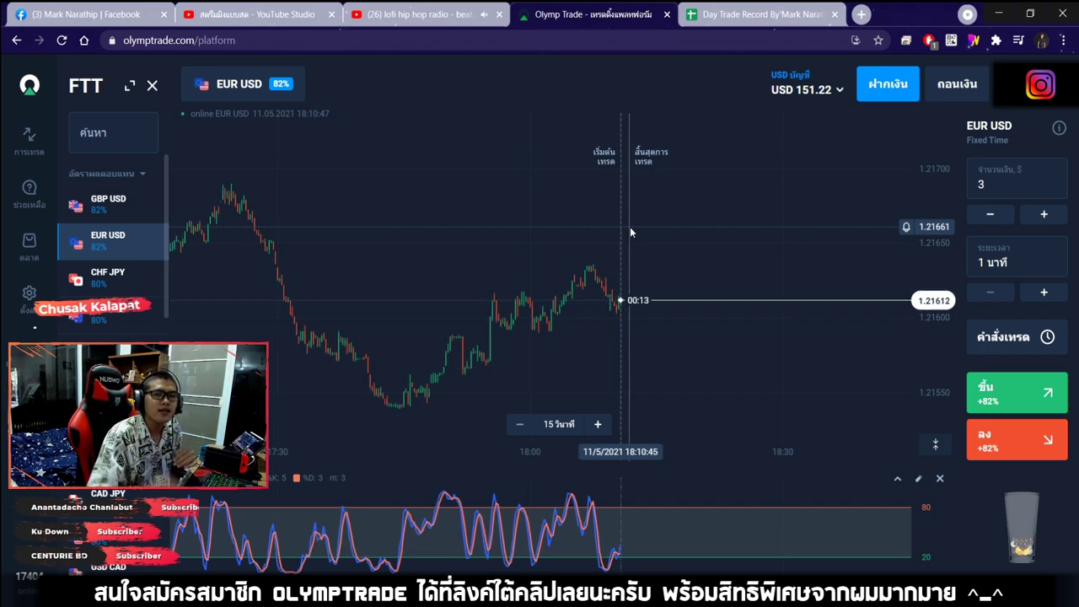
Switch to the Day Trade Record in Google Sheets and review its portfolio, total profit and trade 1 result cells.
left_click(725, 15)
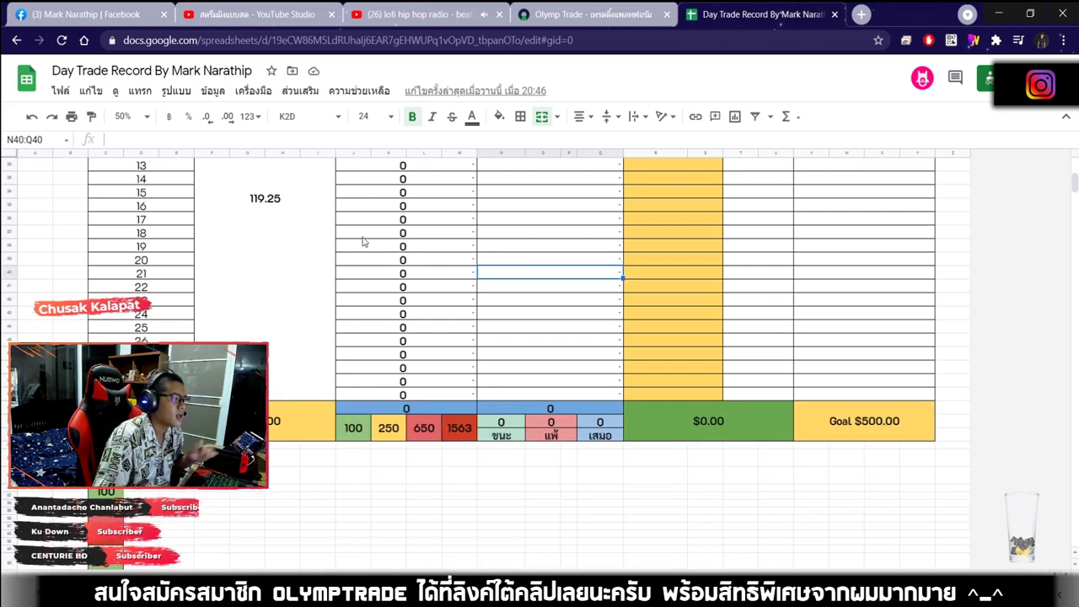
left_click(295, 198)
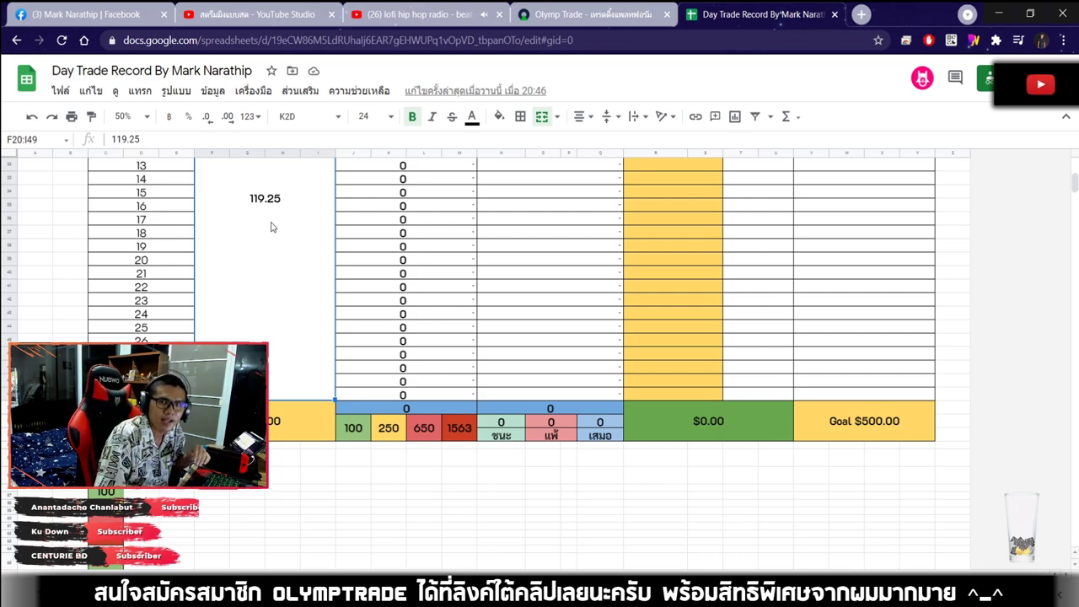
left_click(756, 420)
scroll(756, 419, "up", 5)
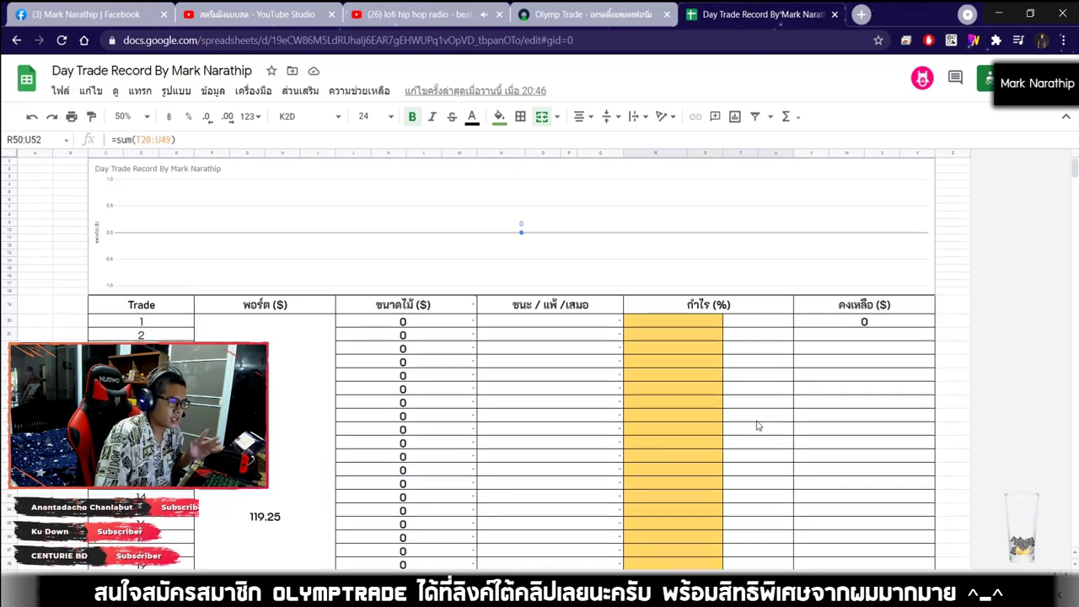
left_click(561, 324)
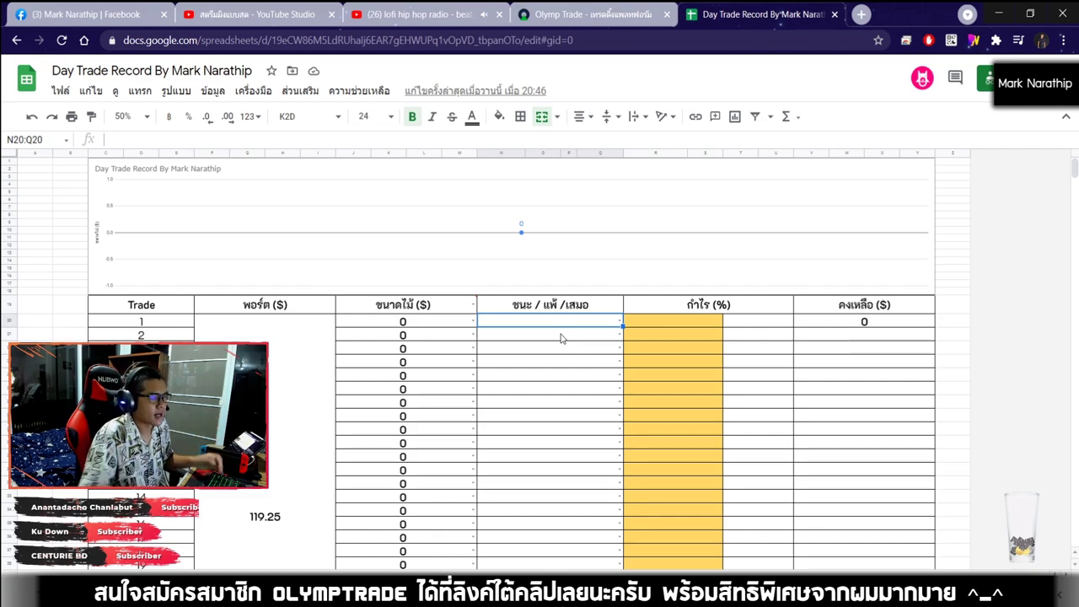
Switch to Olymp Trade and place a $3 two-minute up trade on GBP AUD.
left_click(589, 17)
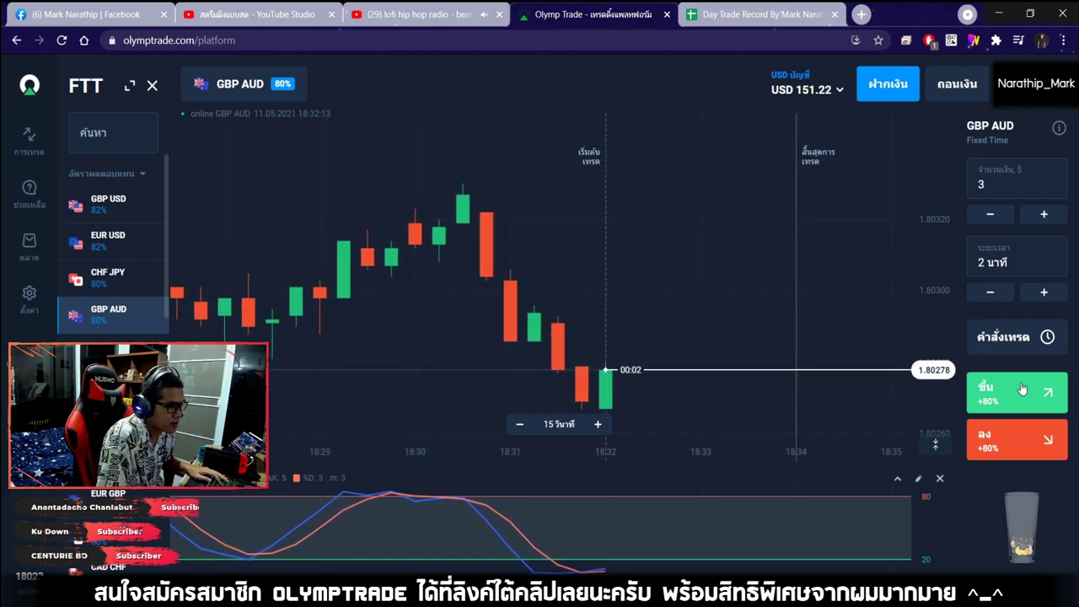
left_click(1022, 387)
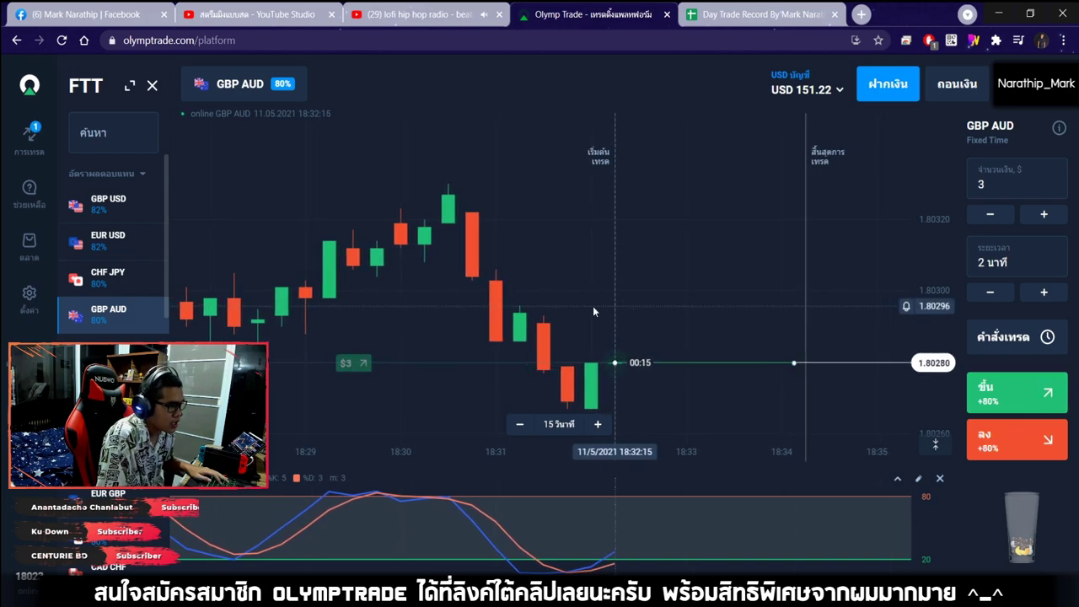
Draw a freehand arrow under the rising GBP AUD trend with the screen annotation pencil, and clear the drawing.
scroll(752, 315, "down", 2)
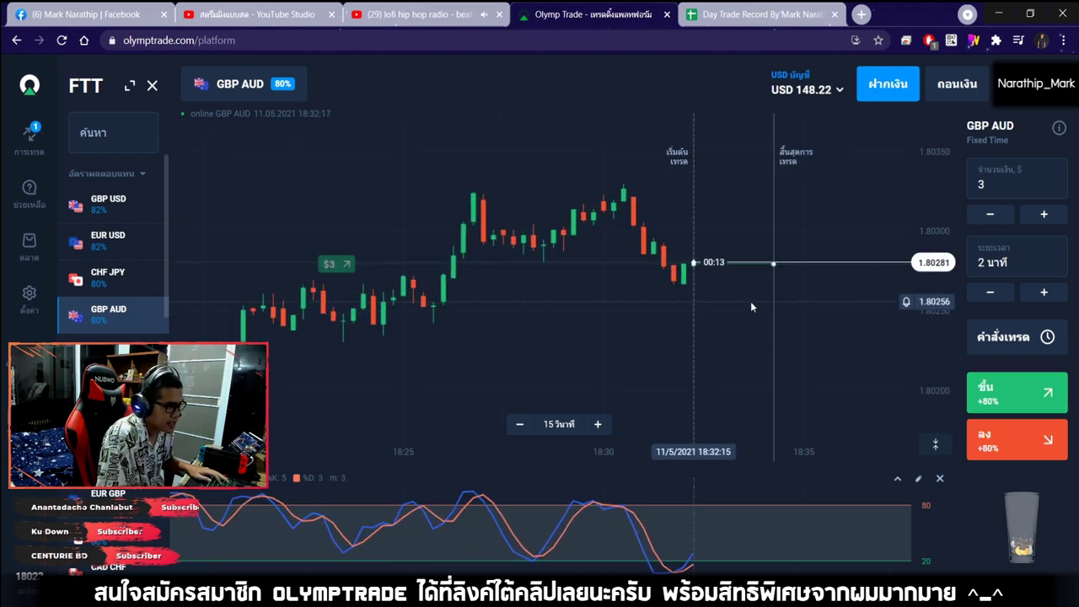
scroll(750, 301, "down", 3)
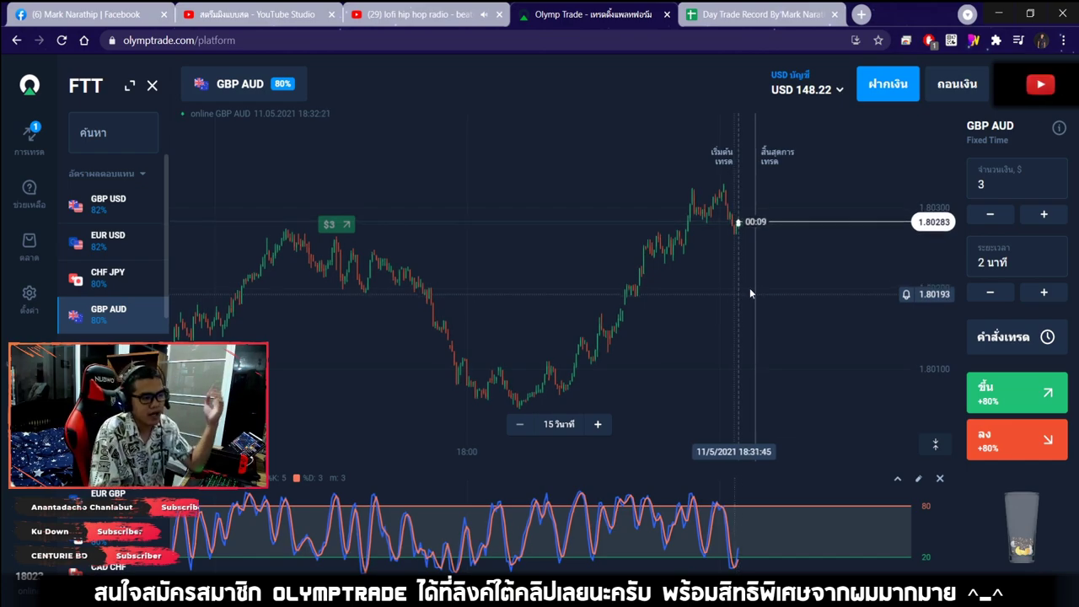
scroll(769, 278, "up", 4)
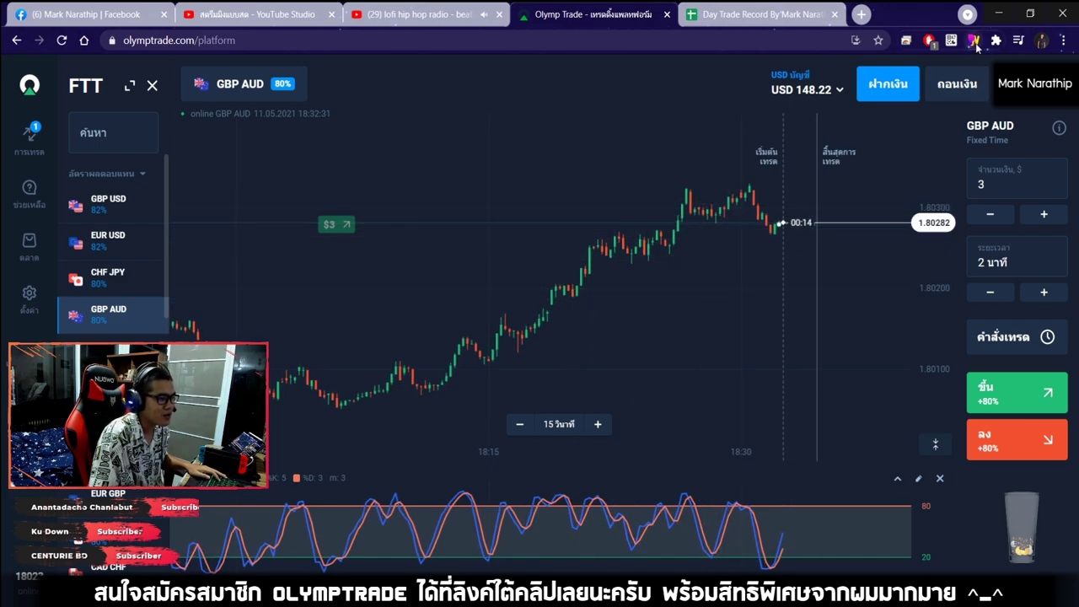
key("ctrl+alt+g")
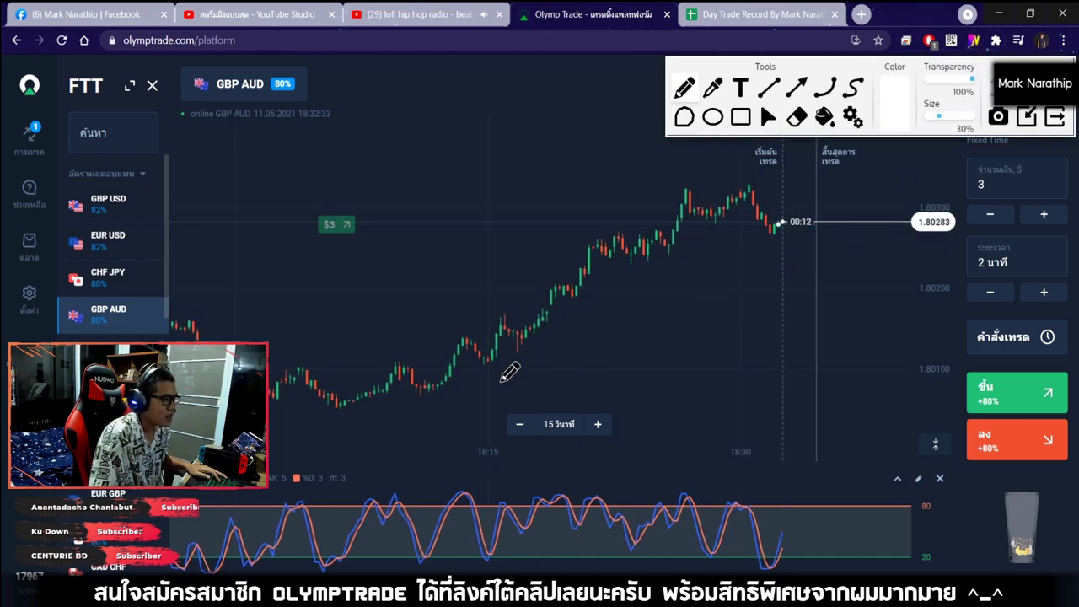
mouse_move(335, 435)
left_mouse_down()
mouse_move(788, 242)
mouse_move(787, 262)
left_mouse_up()
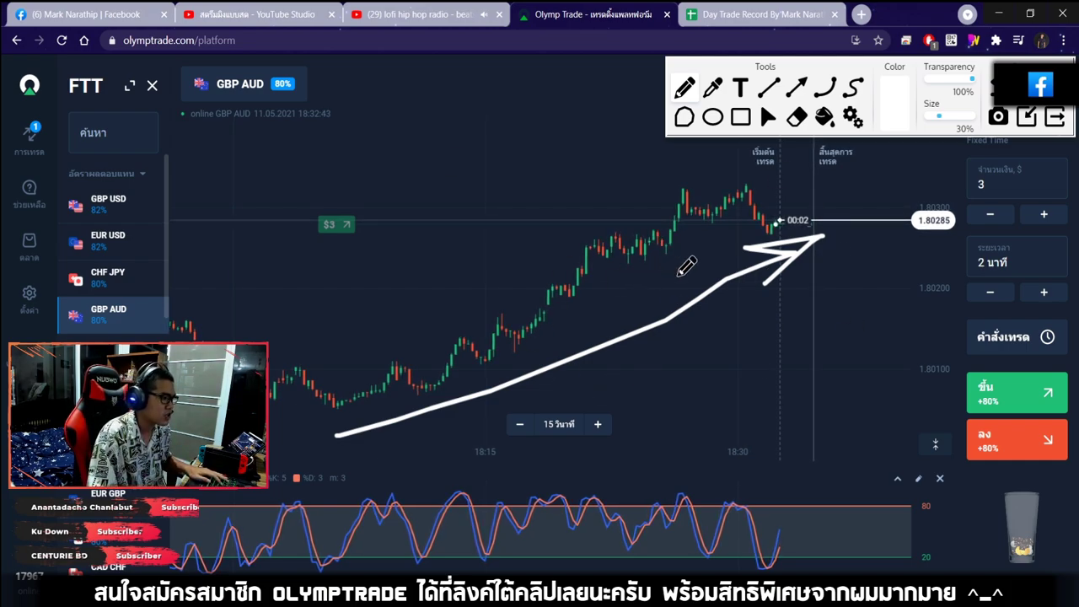
key("Escape")
Sketch freehand arrows over the chart's recent drop and the expected upward moves, and exit the annotation overlay.
scroll(797, 249, "up", 3)
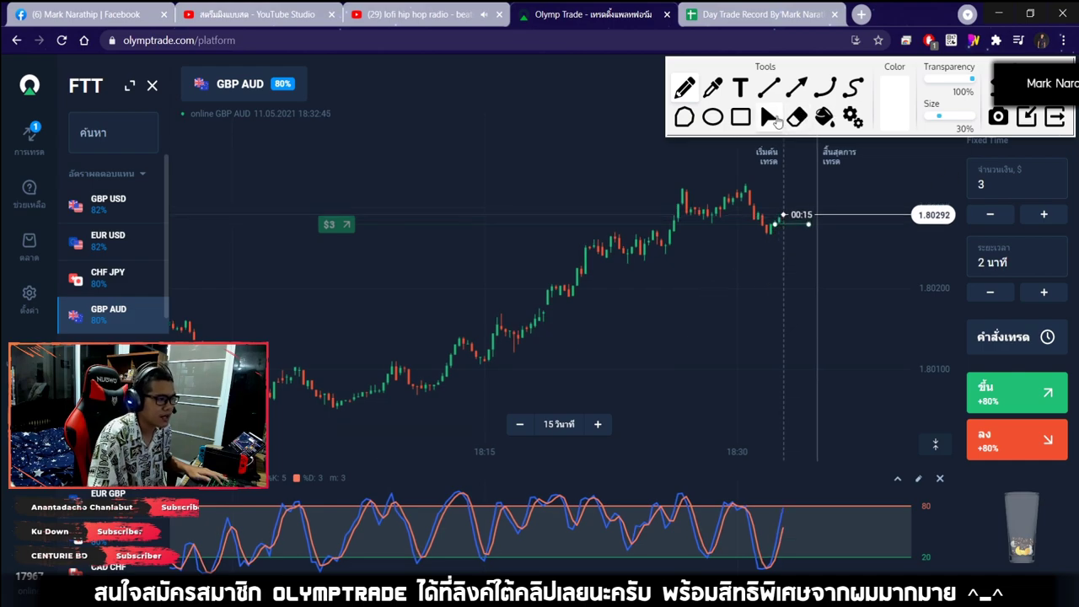
left_click(683, 87)
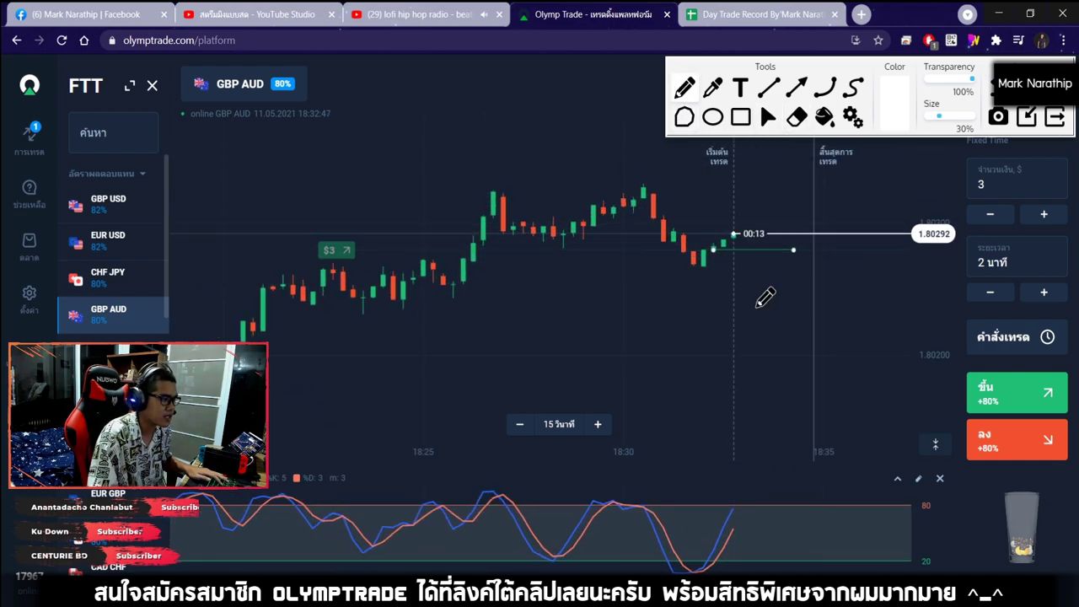
mouse_move(742, 288)
left_mouse_down()
mouse_move(847, 179)
mouse_move(883, 212)
left_mouse_up()
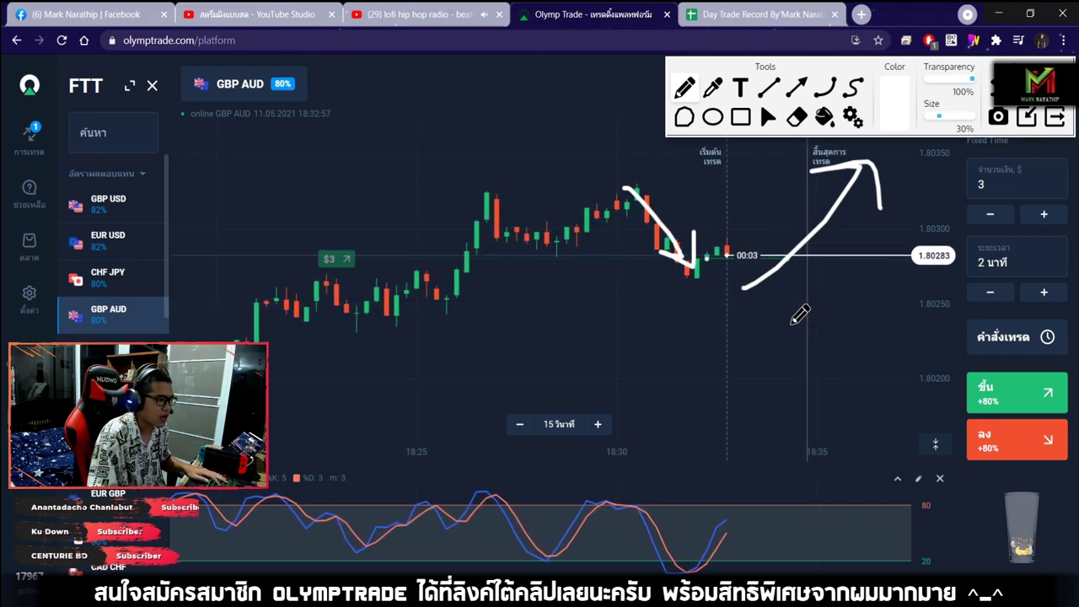
mouse_move(791, 321)
left_mouse_down()
mouse_move(965, 167)
mouse_move(972, 226)
left_mouse_up()
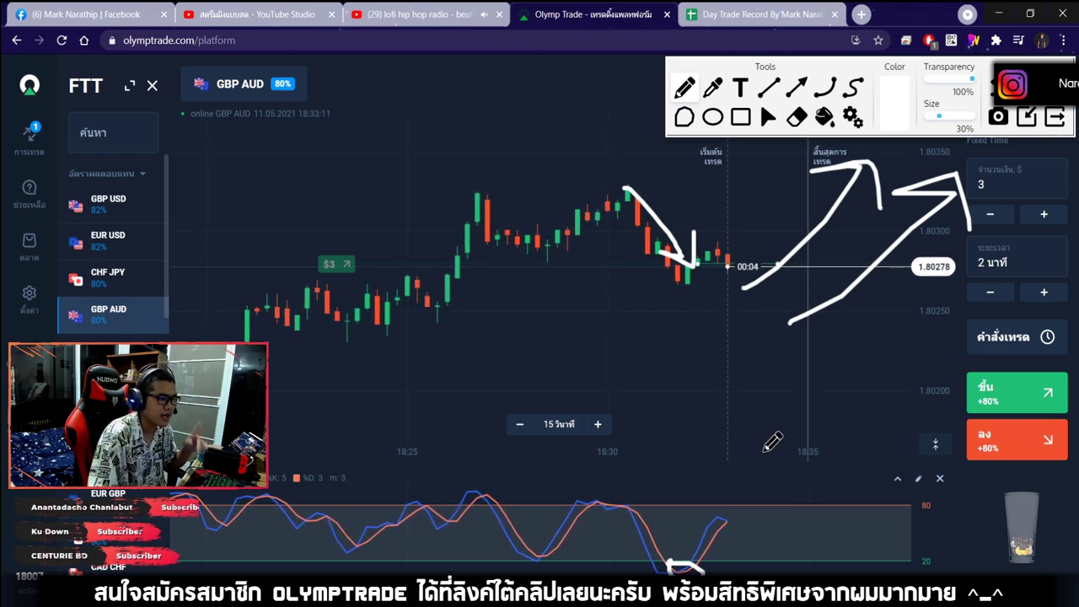
mouse_move(831, 396)
left_mouse_down()
mouse_move(959, 268)
mouse_move(974, 295)
left_mouse_up()
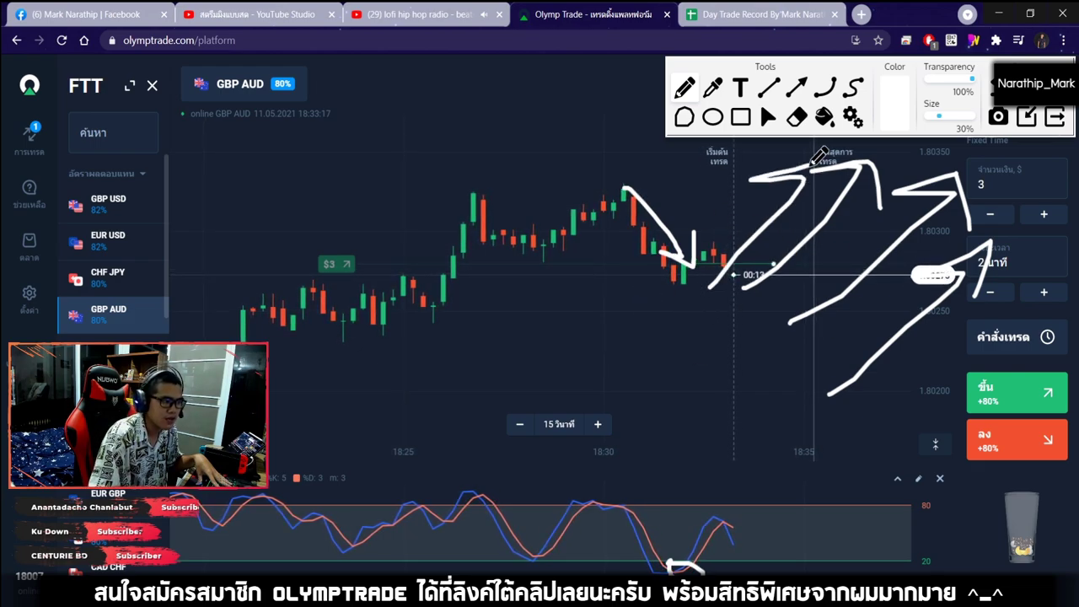
left_click(1055, 117)
left_click(1054, 116)
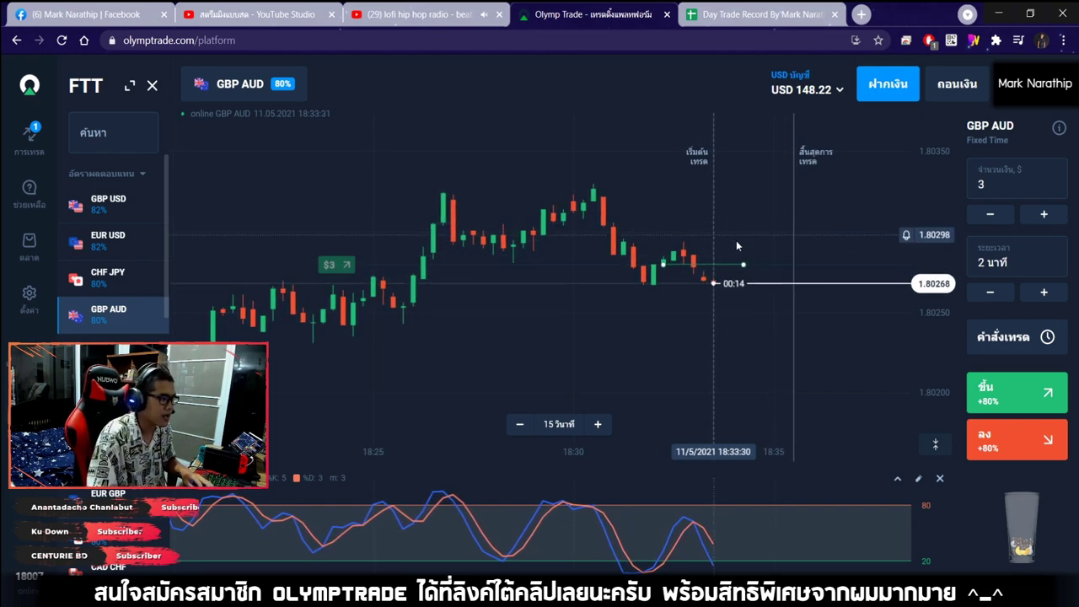
Monitor the open $3 GBP AUD trade on the candlestick chart until it expires, and dismiss its result notification.
scroll(669, 222, "up", 2)
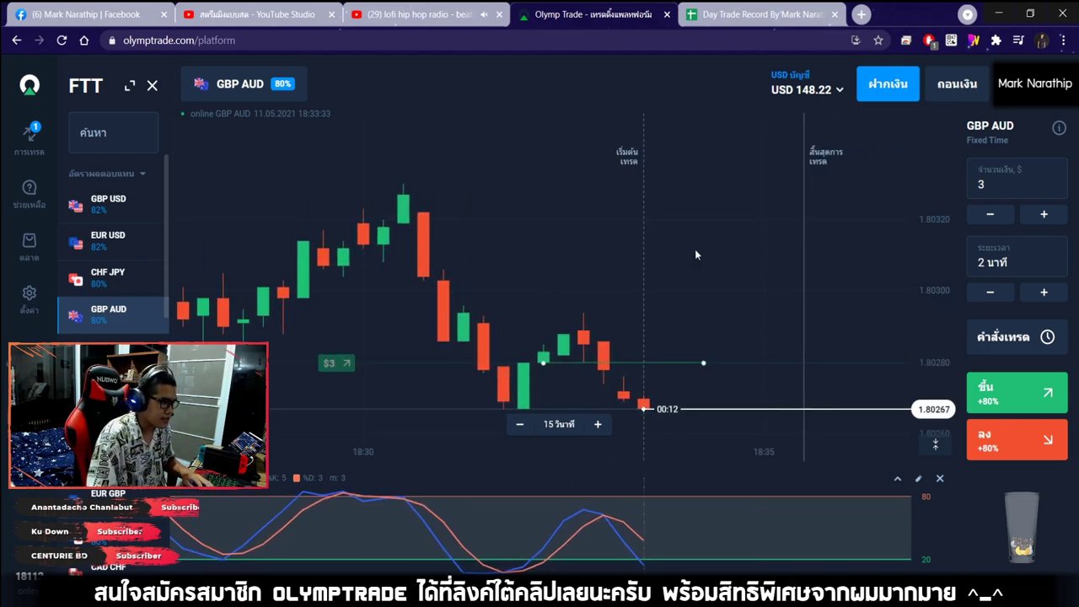
scroll(727, 250, "down", 2)
scroll(731, 261, "up", 1)
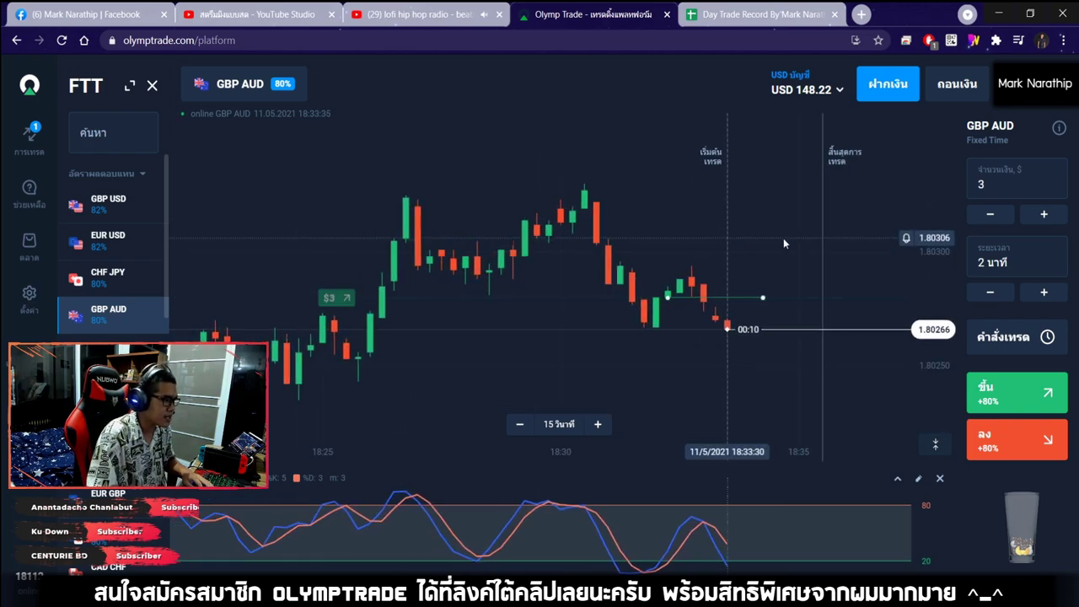
scroll(748, 242, "up", 3)
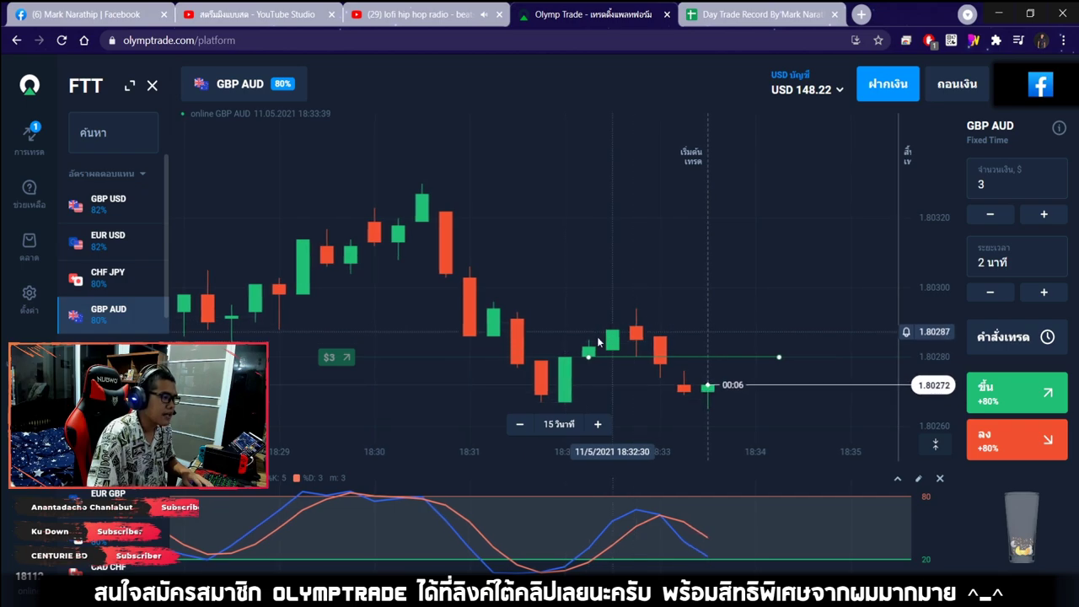
left_click_drag(688, 374, 719, 307)
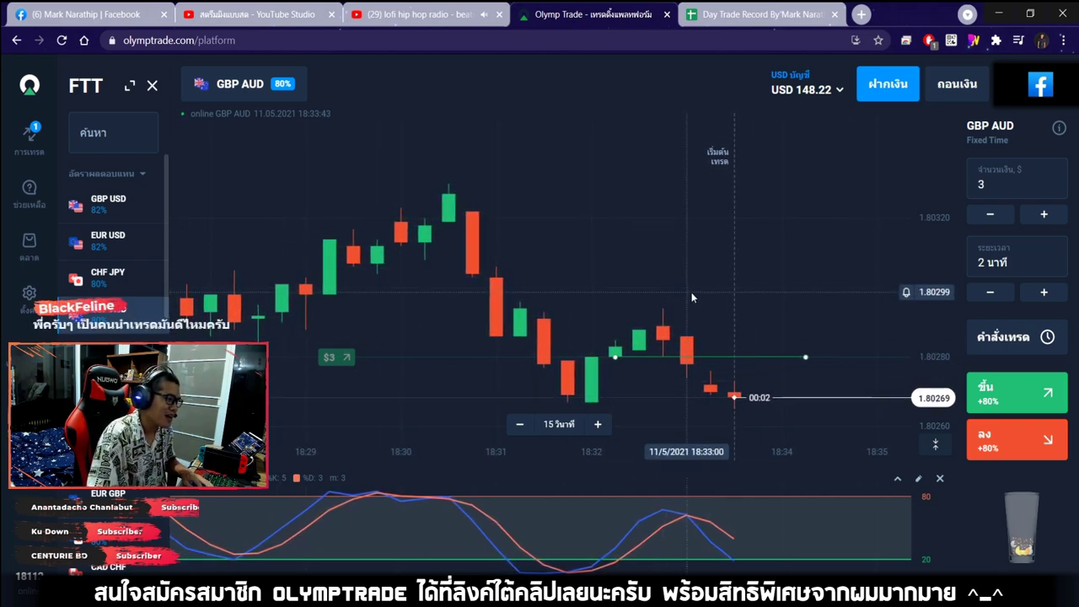
scroll(751, 361, "down", 10)
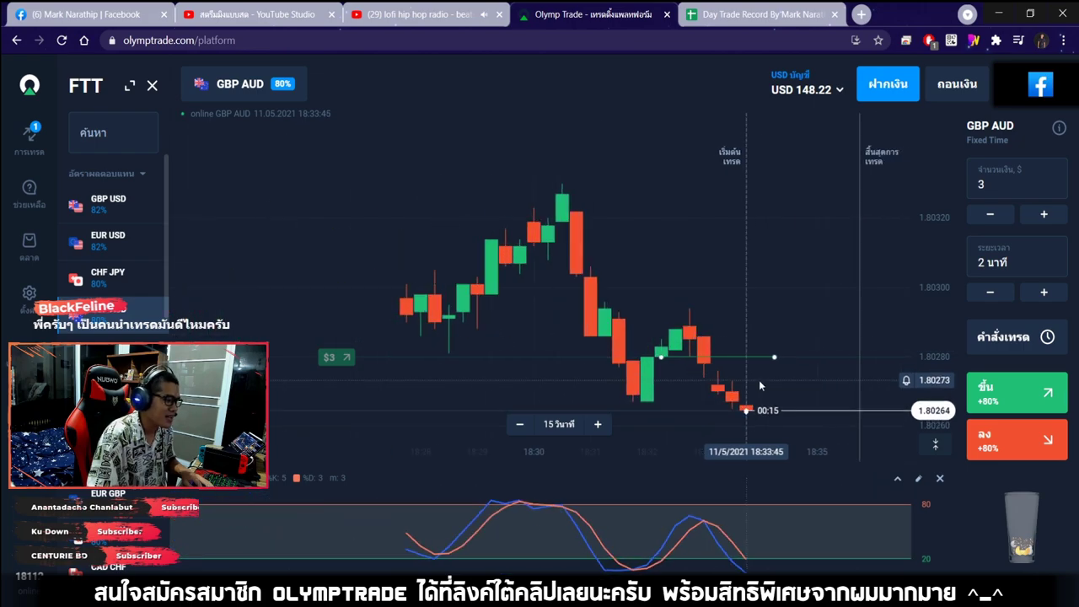
scroll(834, 324, "up", 10)
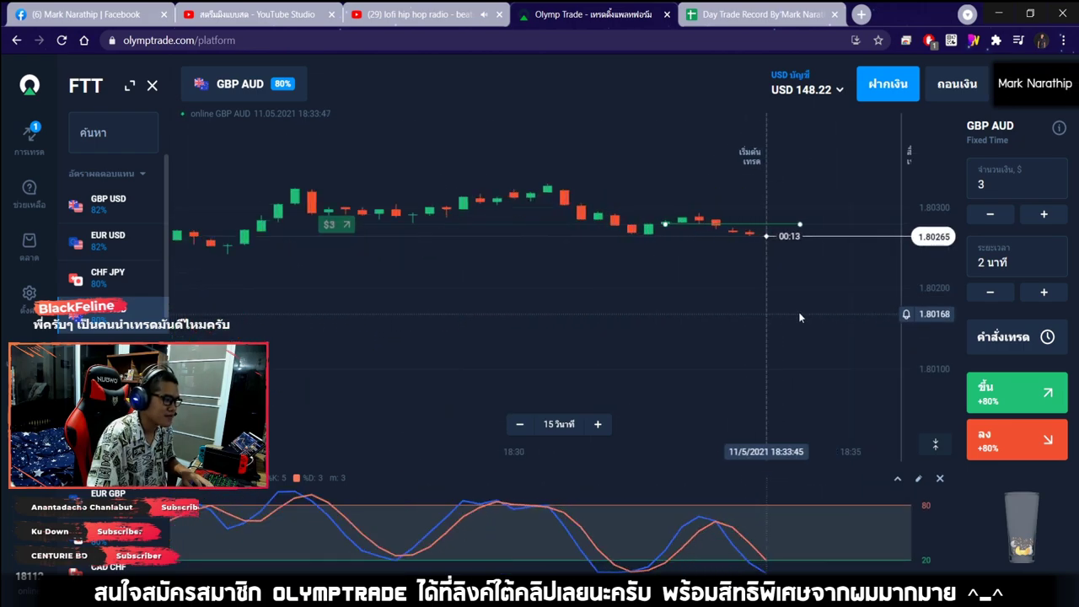
scroll(752, 246, "up", 3)
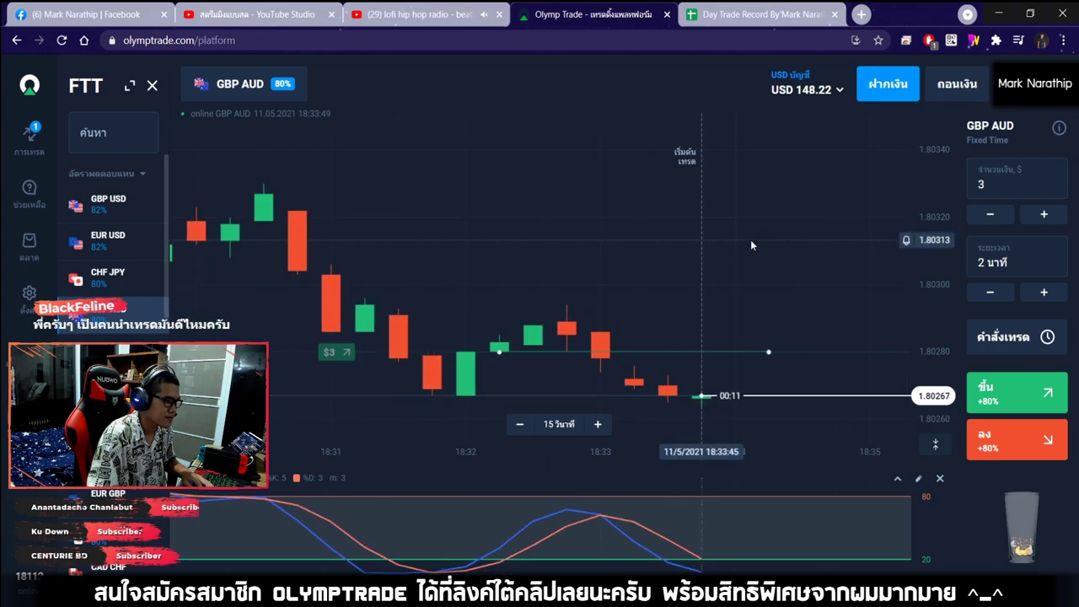
scroll(751, 245, "down", 2)
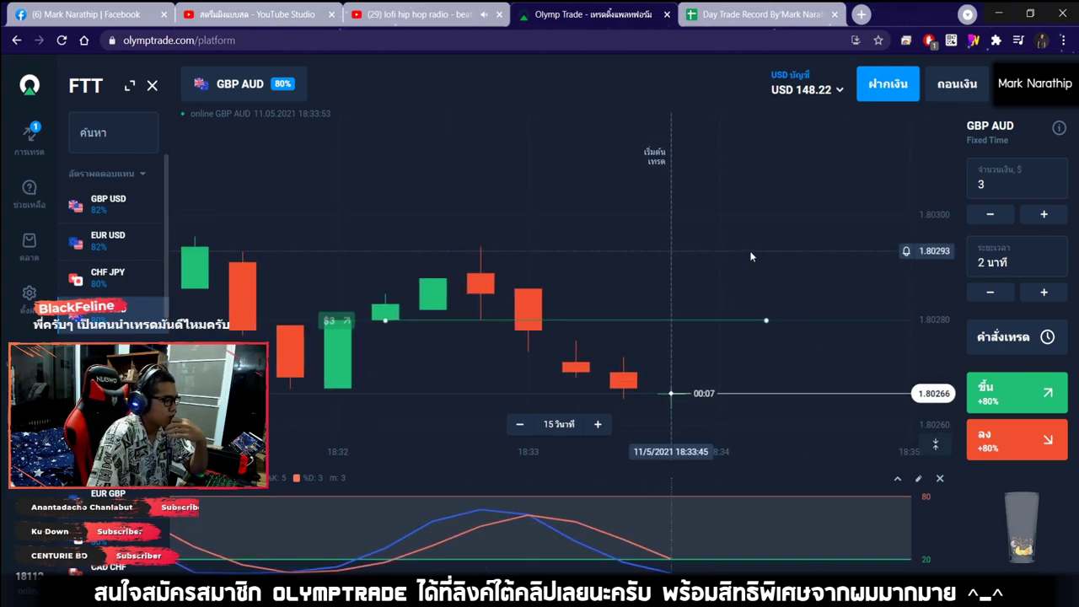
scroll(750, 256, "down", 2)
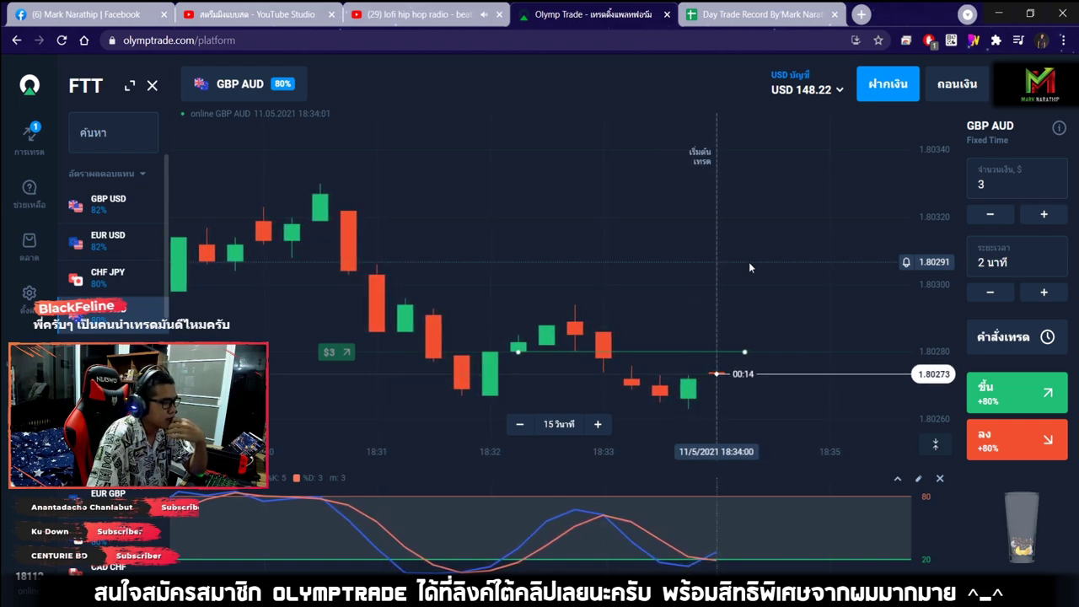
left_click_drag(748, 262, 711, 265)
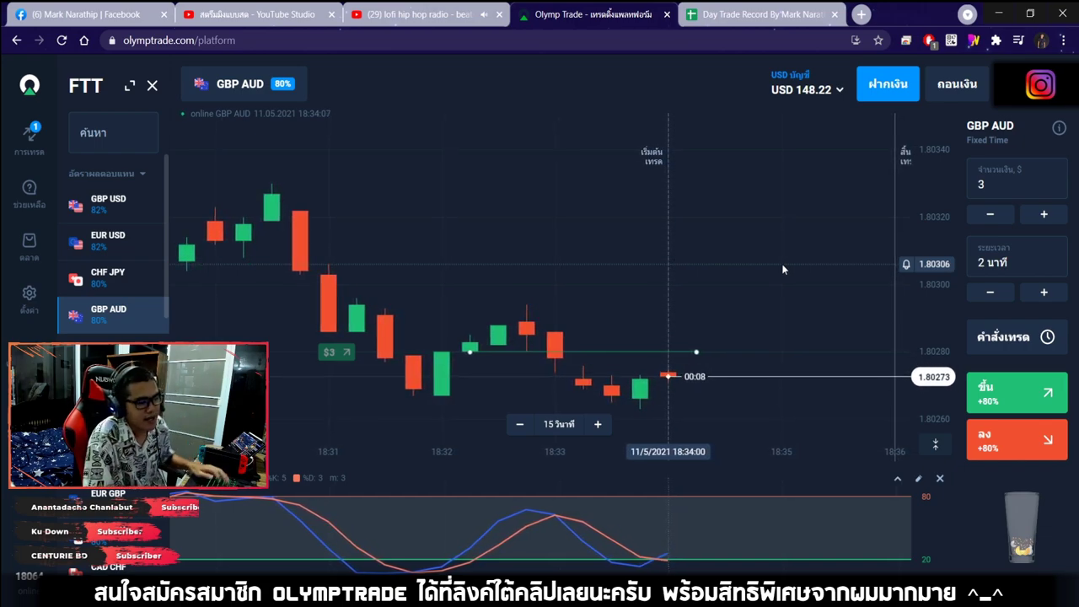
scroll(750, 266, "up", 3)
scroll(703, 259, "down", 3)
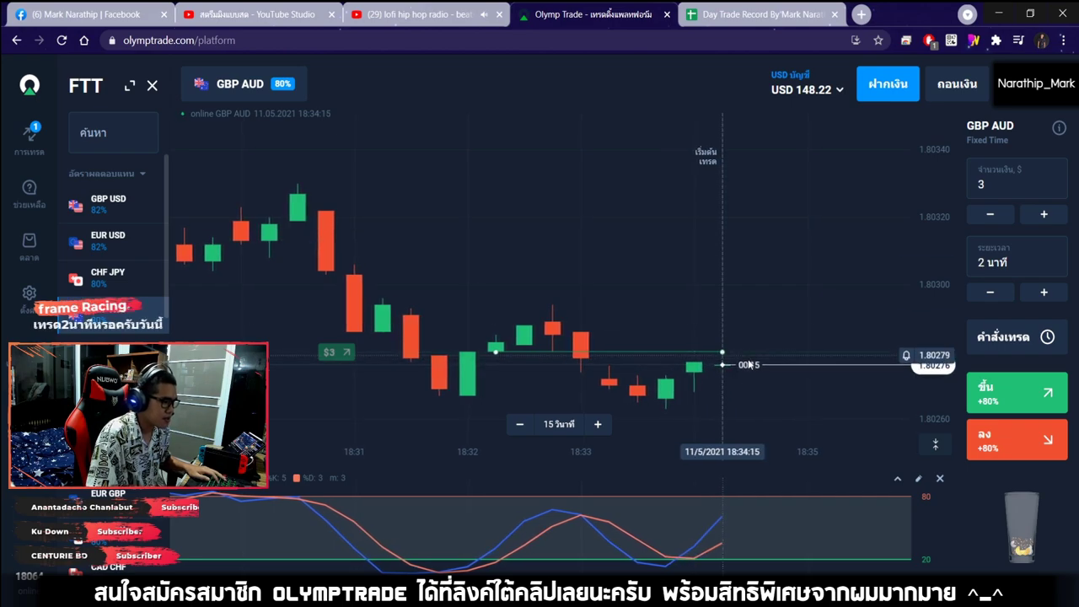
scroll(762, 278, "down", 2)
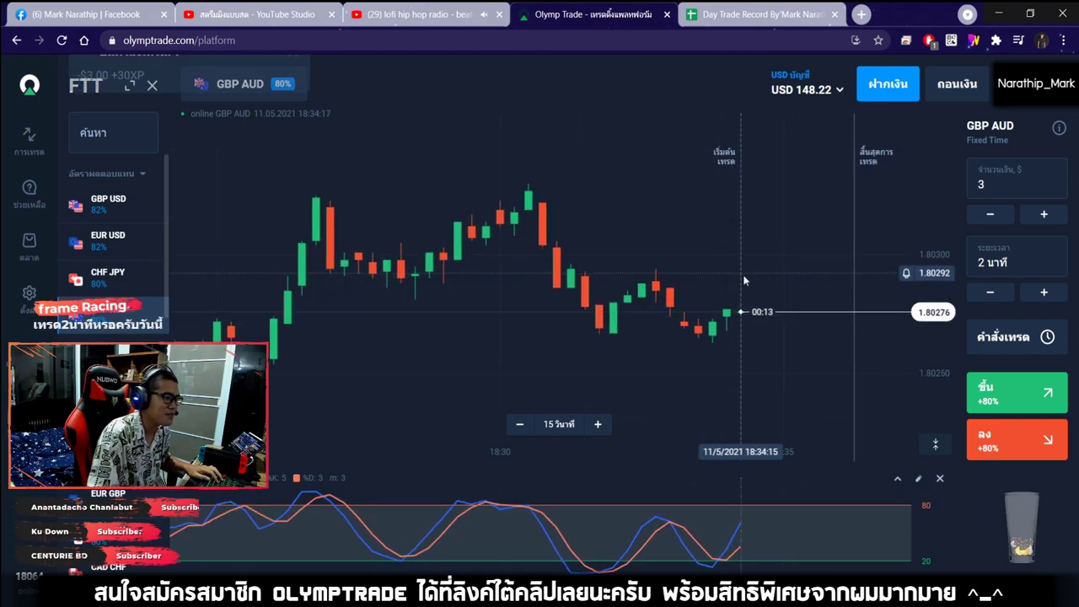
left_click(293, 86)
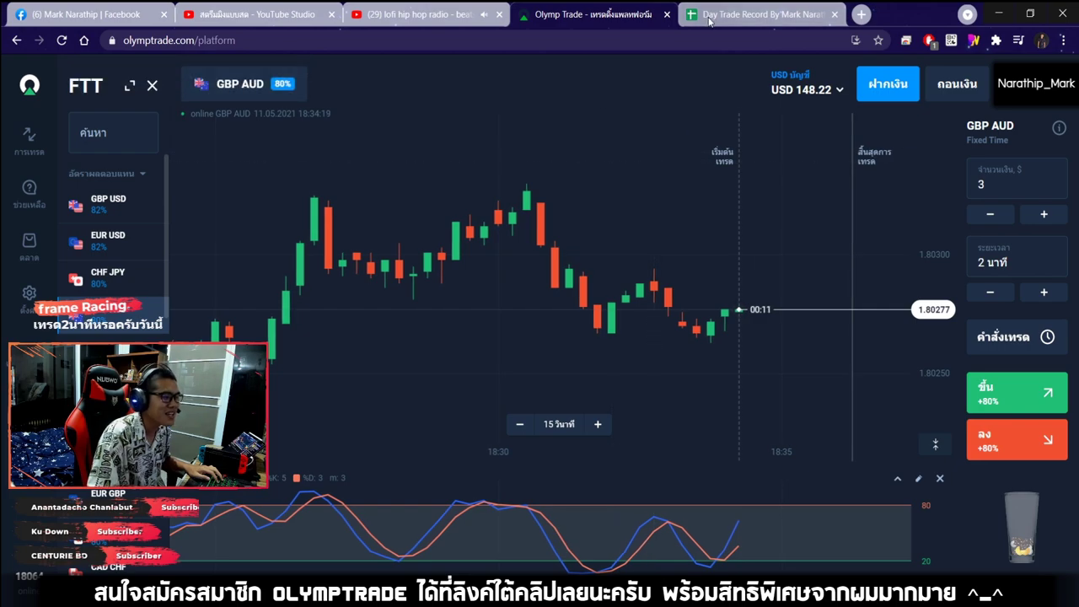
Record trade 1 in the Day Trade Record with size 3 and result แพ้, and return to Olymp Trade.
left_click(759, 14)
left_click(409, 324)
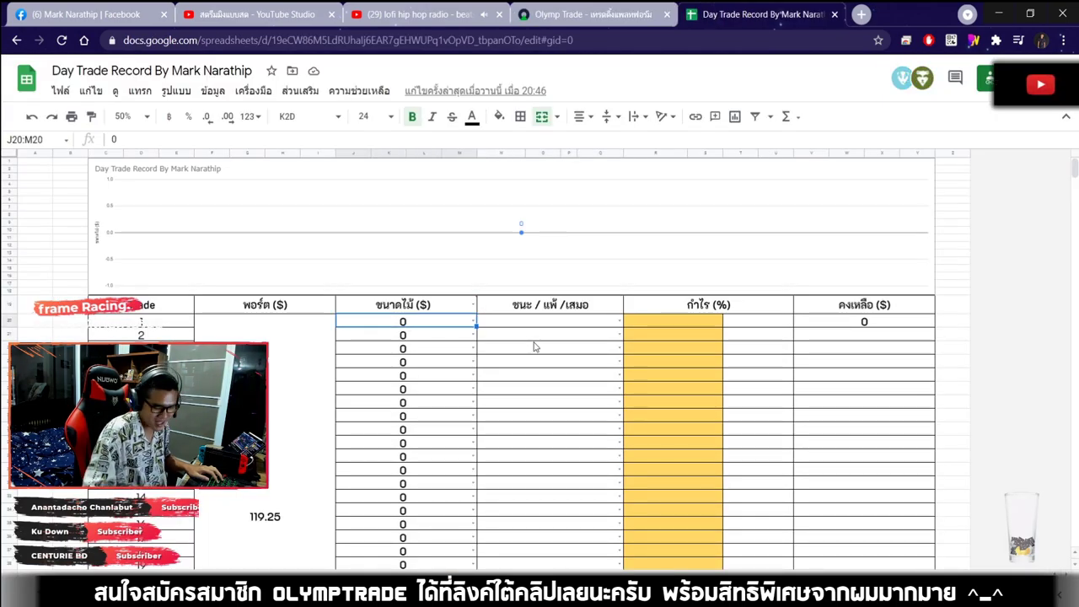
type("3")
key("Return")
double_click(508, 324)
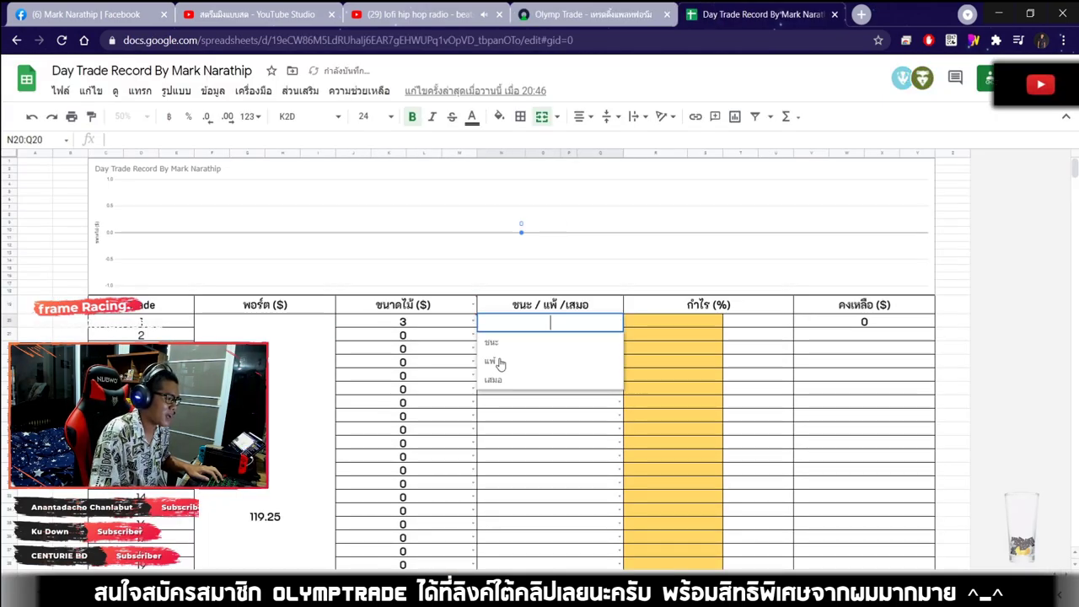
left_click(498, 360)
key("Tab")
key("ctrl+shift+Tab")
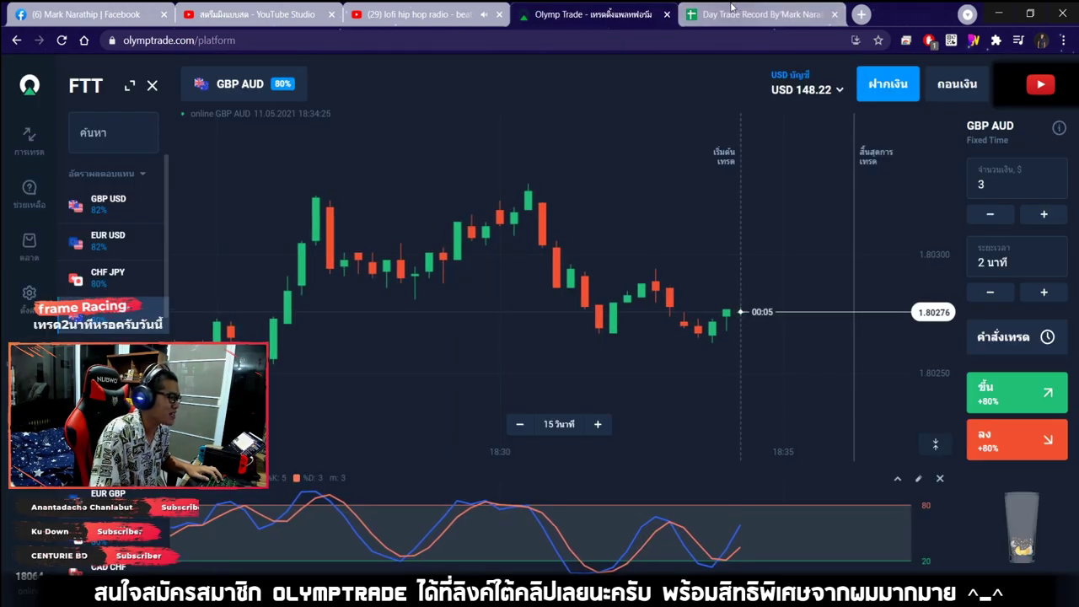
Enter 80 as trade 1's profit percentage in the Day Trade Record, and return to the GBP AUD chart in Olymp Trade.
key("ctrl+Tab")
type("80")
key("Return")
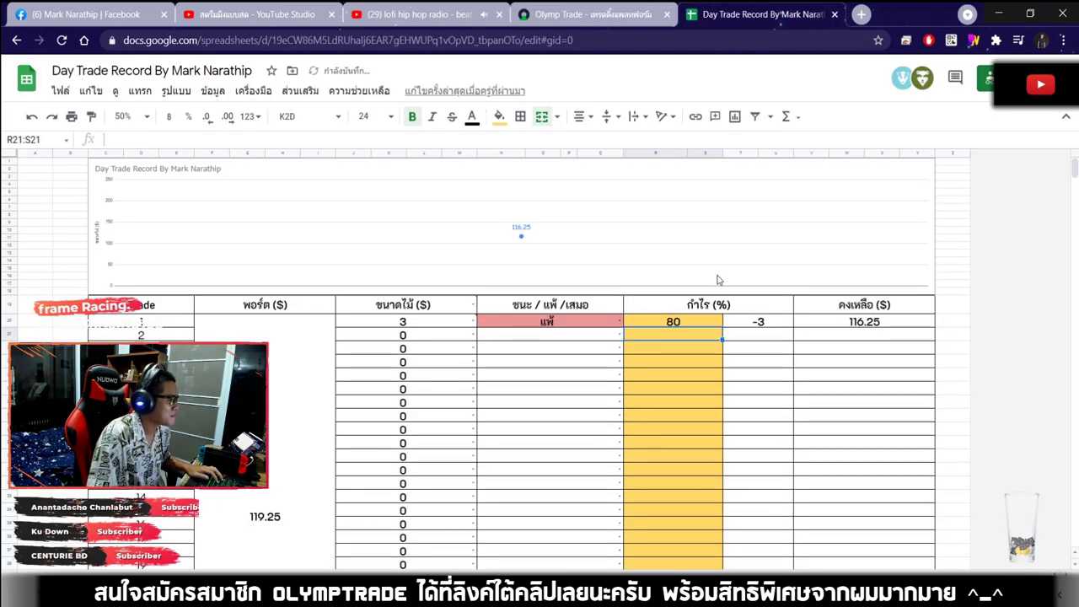
key("ctrl+shift+Tab")
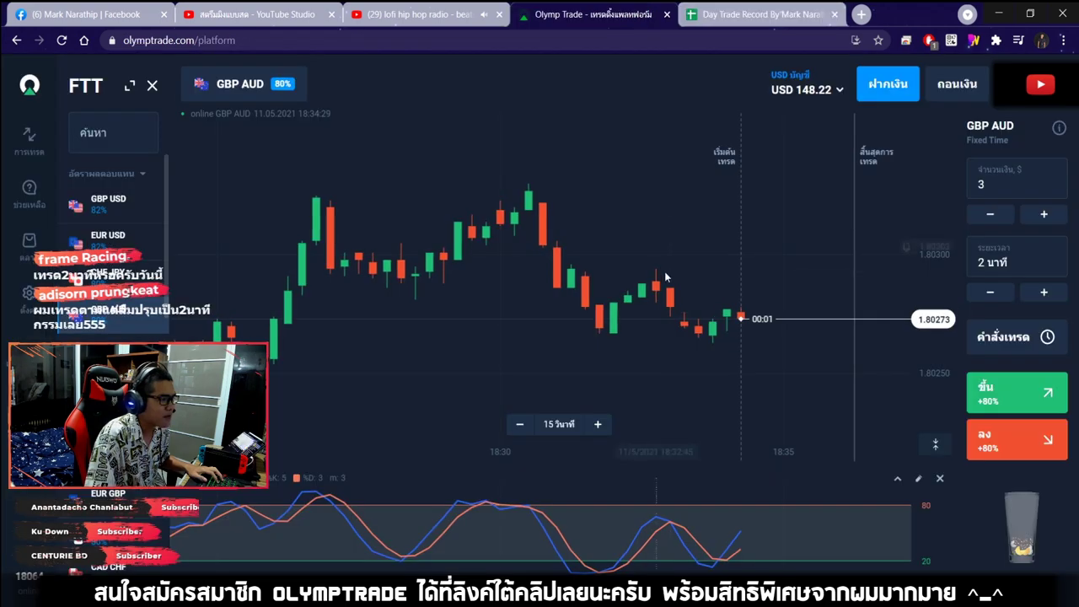
scroll(612, 243, "down", 3)
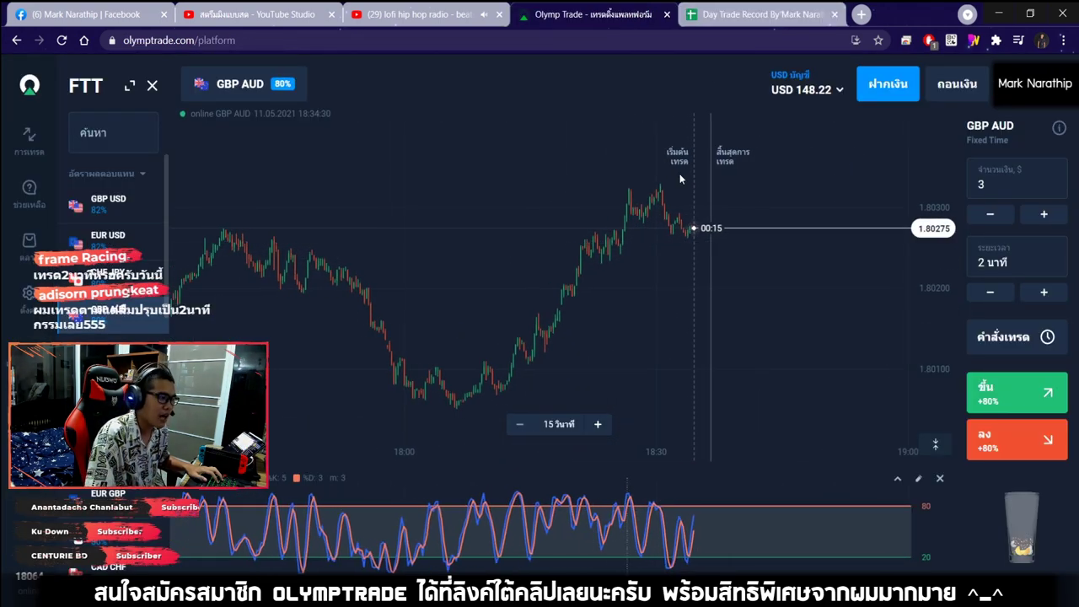
Review the totals row in the Day Trade Record, and set trade 2's size to 7.5.
left_click(723, 15)
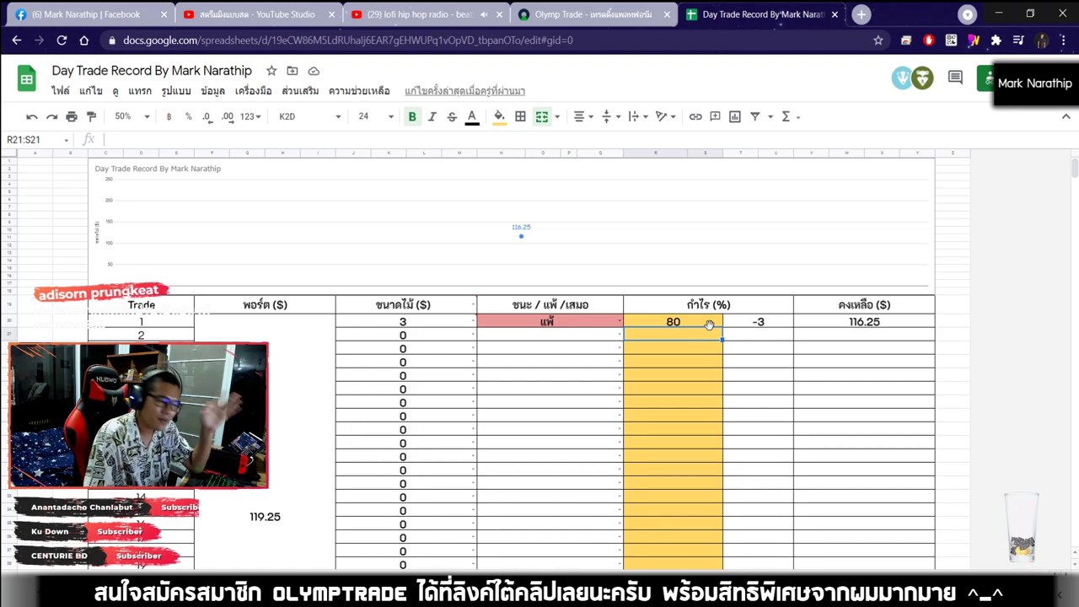
scroll(704, 334, "down", 6)
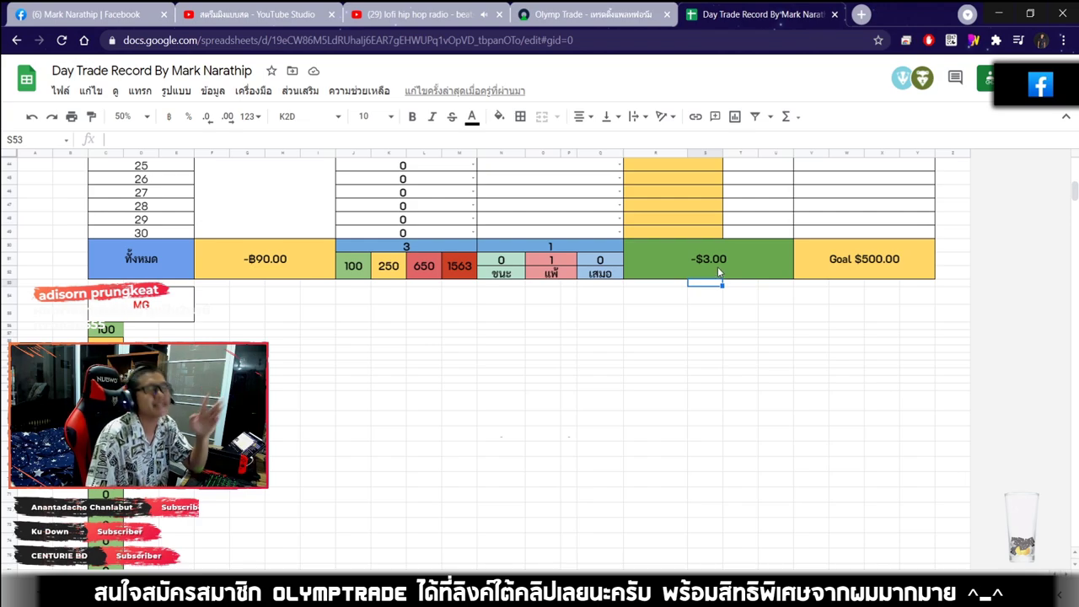
scroll(723, 261, "up", 6)
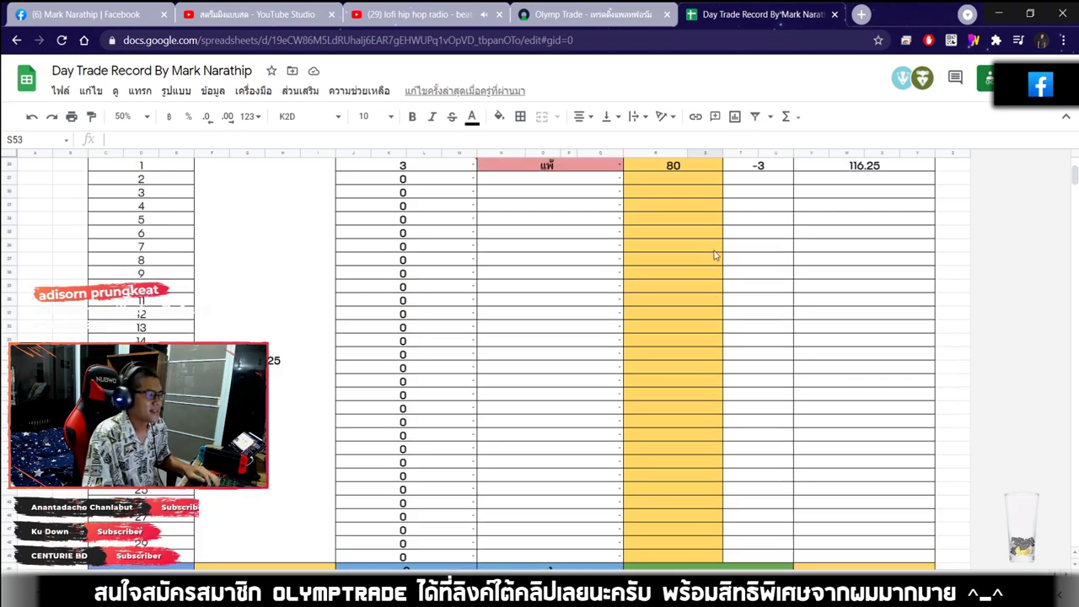
left_click(416, 340)
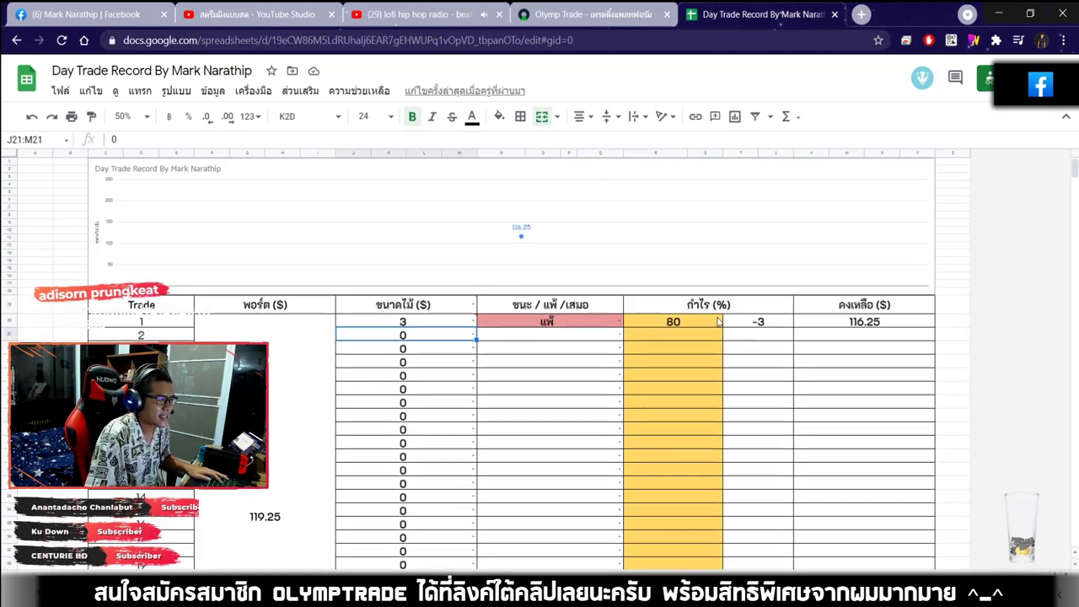
scroll(722, 312, "down", 3)
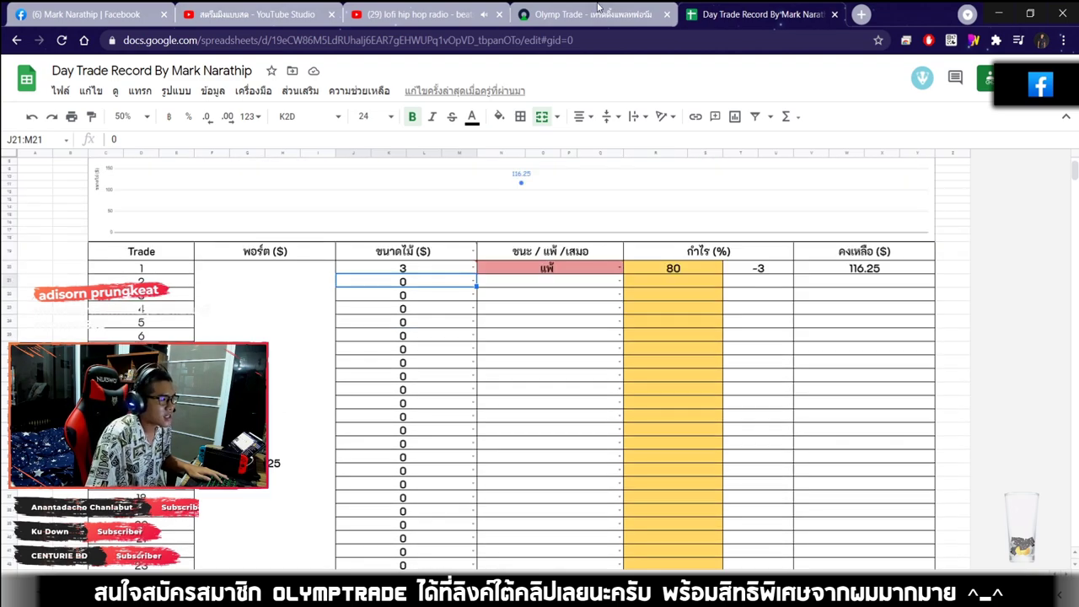
left_click(590, 14)
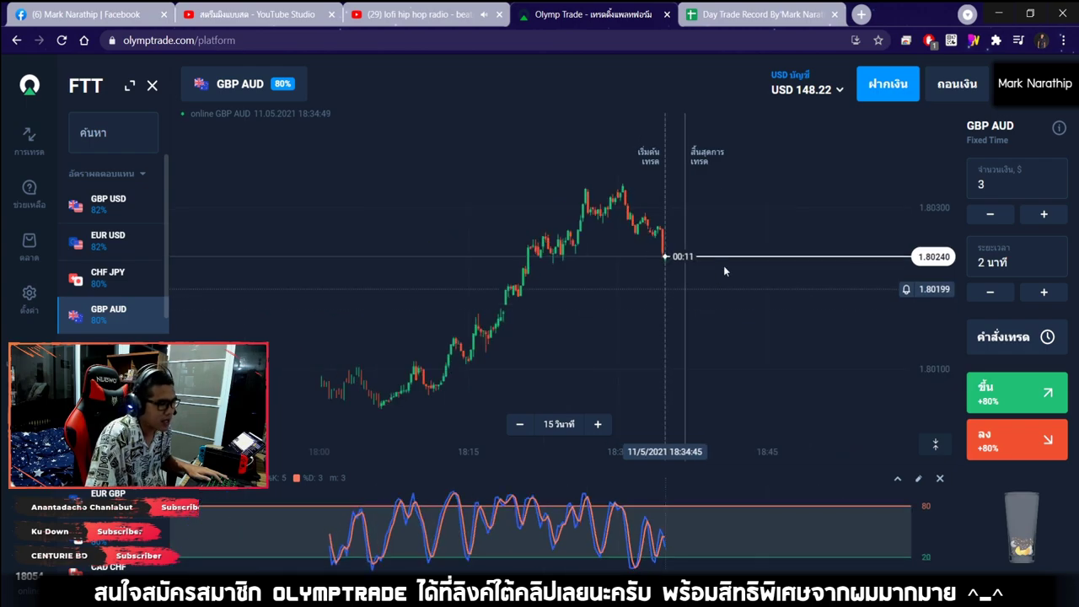
left_click(750, 14)
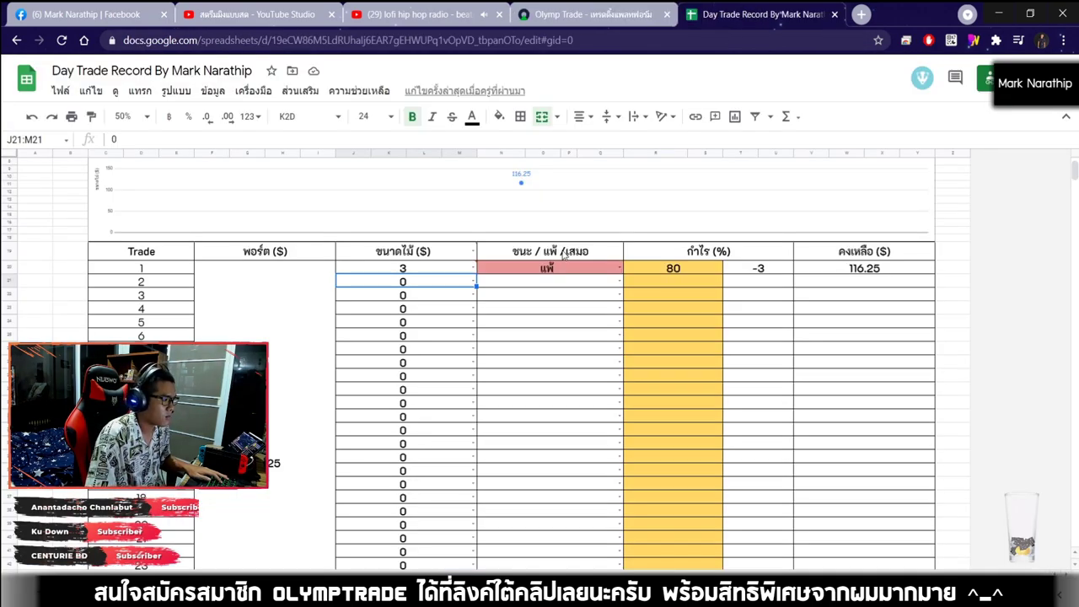
type("7.5")
key("Return")
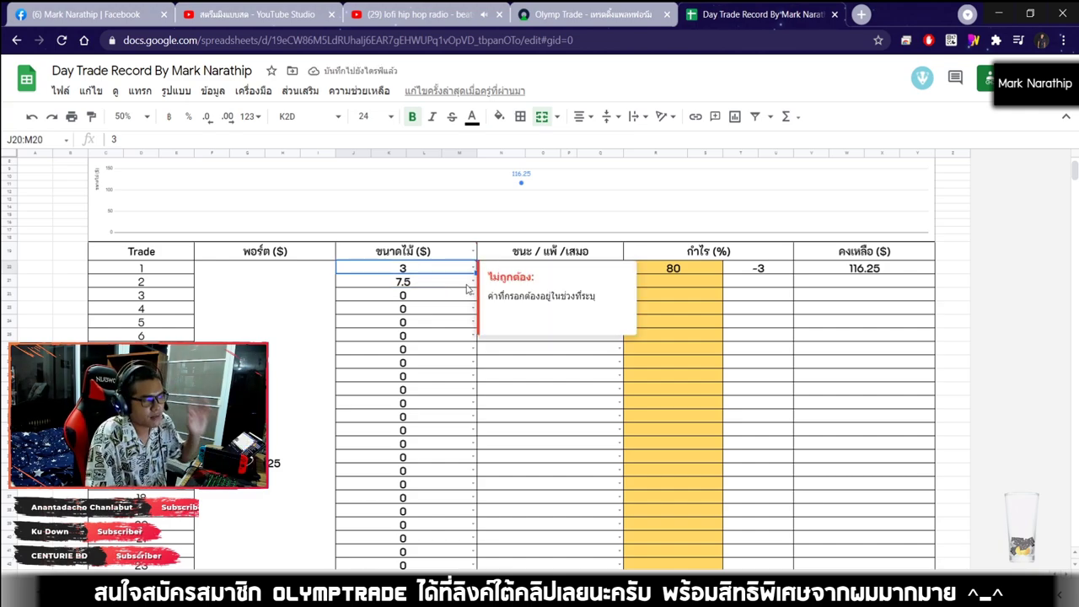
left_click(673, 324)
left_click(540, 284)
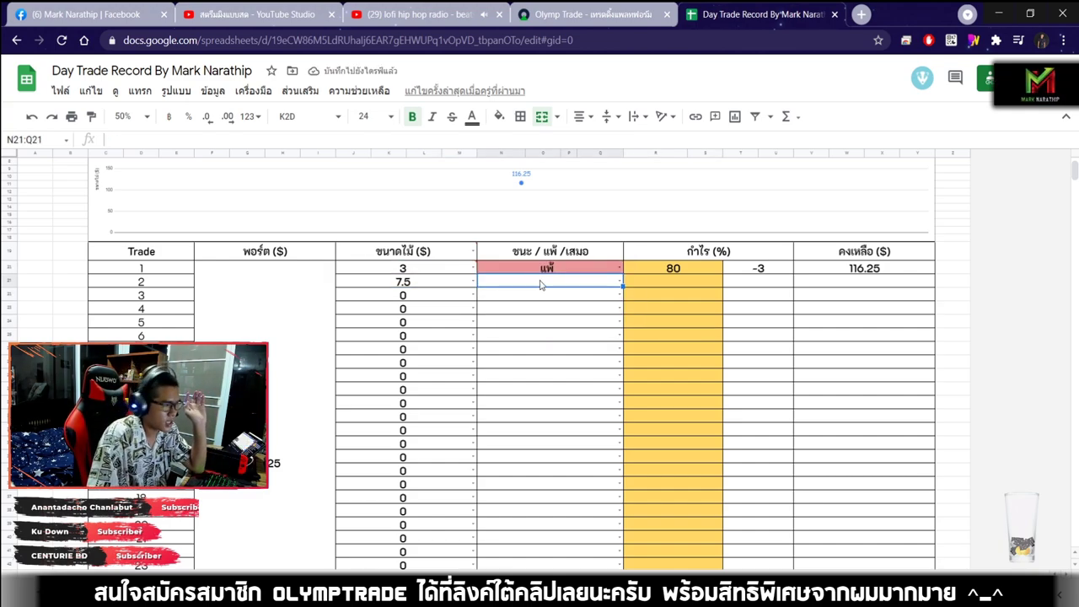
Switch to Olymp Trade and set the trade amount to $7.5 and the duration to 1 minute.
left_click(556, 14)
left_click(1030, 179)
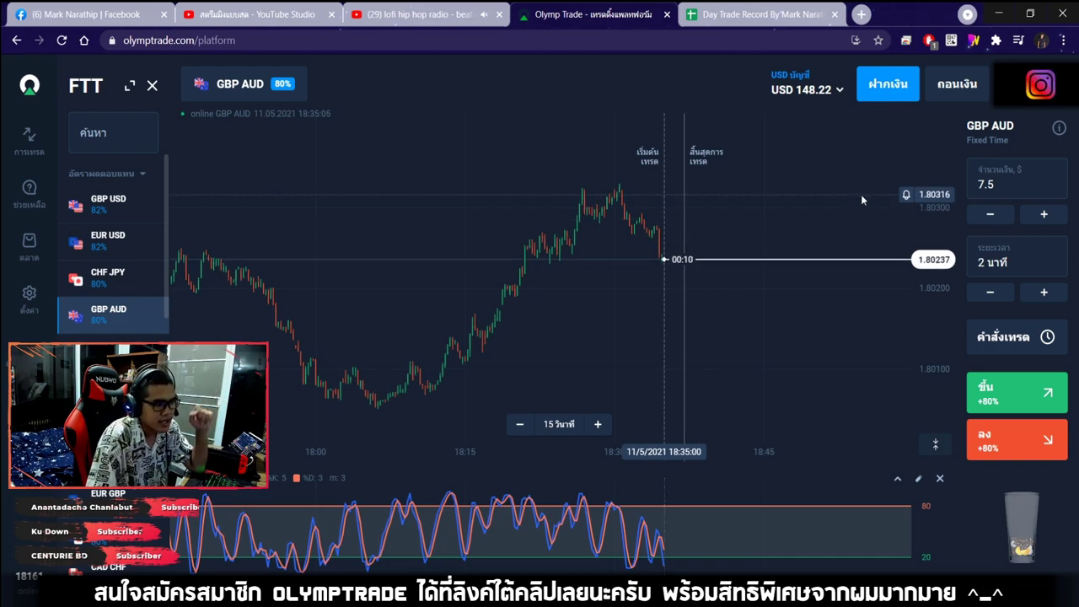
key("shift+Tab")
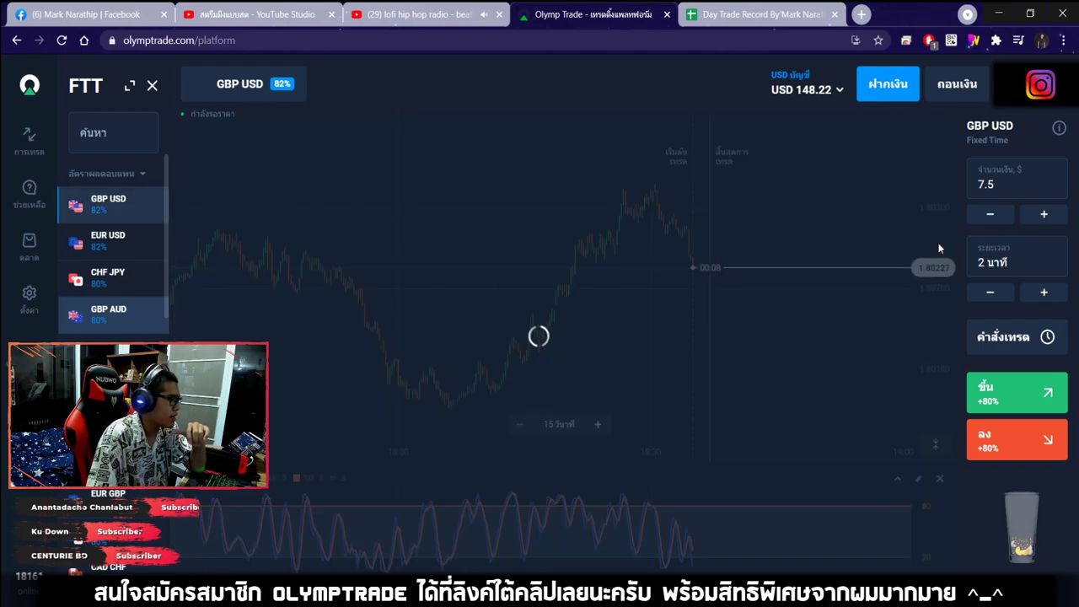
left_click(974, 301)
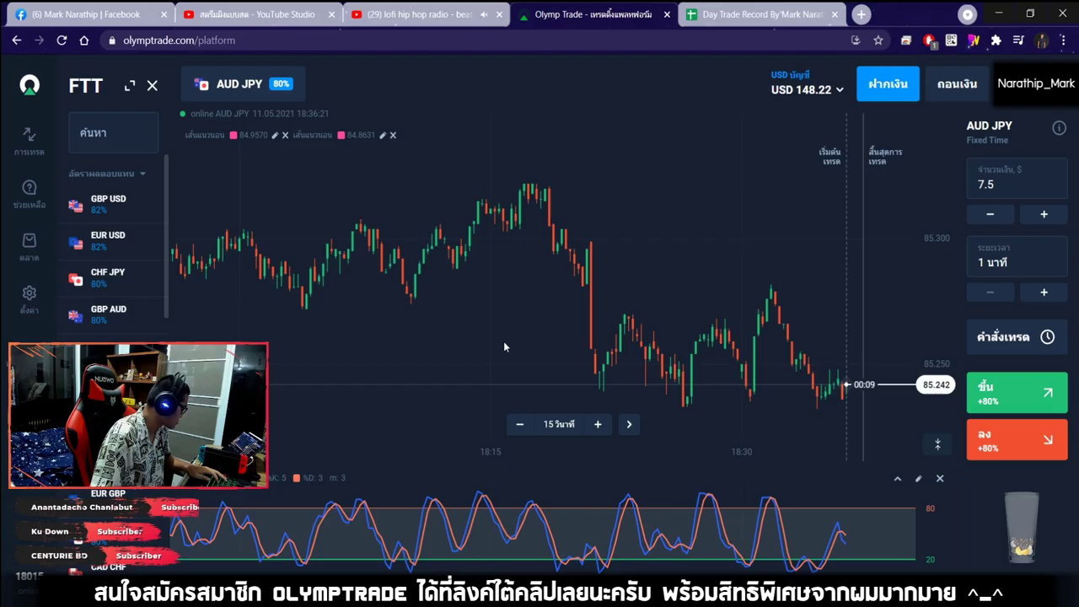
Examine the 15-second charts of AUD JPY, AUD USD, GBP CHF, NZD JPY and CAD CHF for a trade setup.
scroll(503, 341, "down", 3)
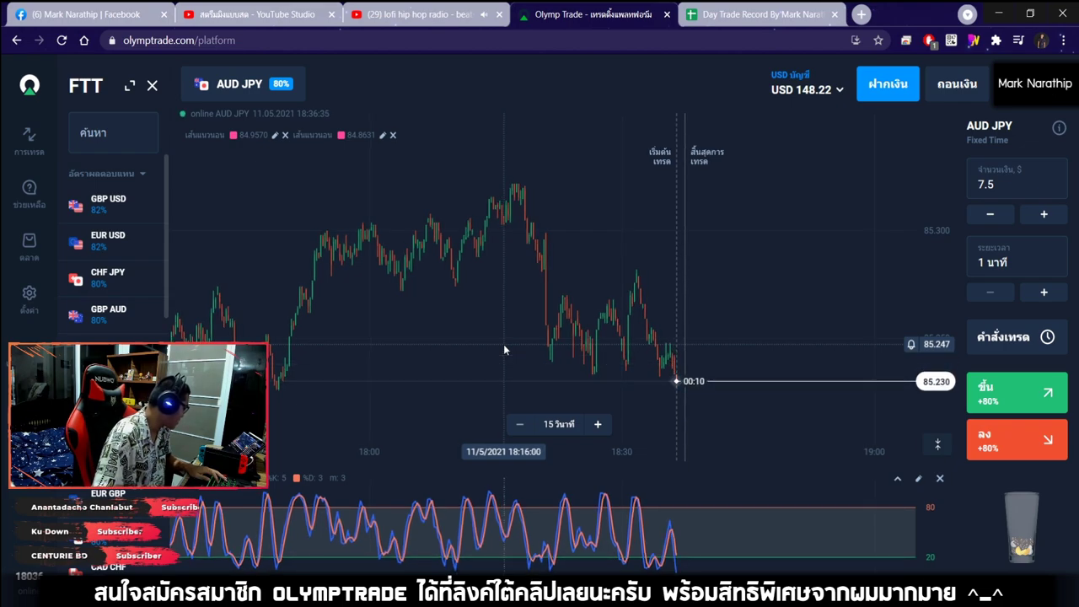
left_click(108, 384)
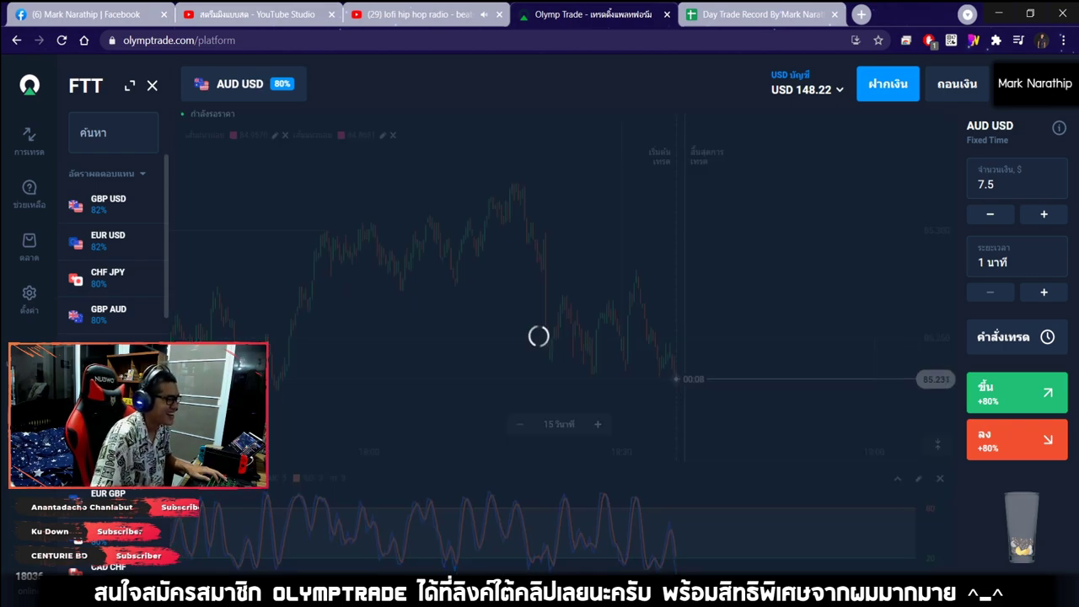
scroll(108, 384, "down", 1)
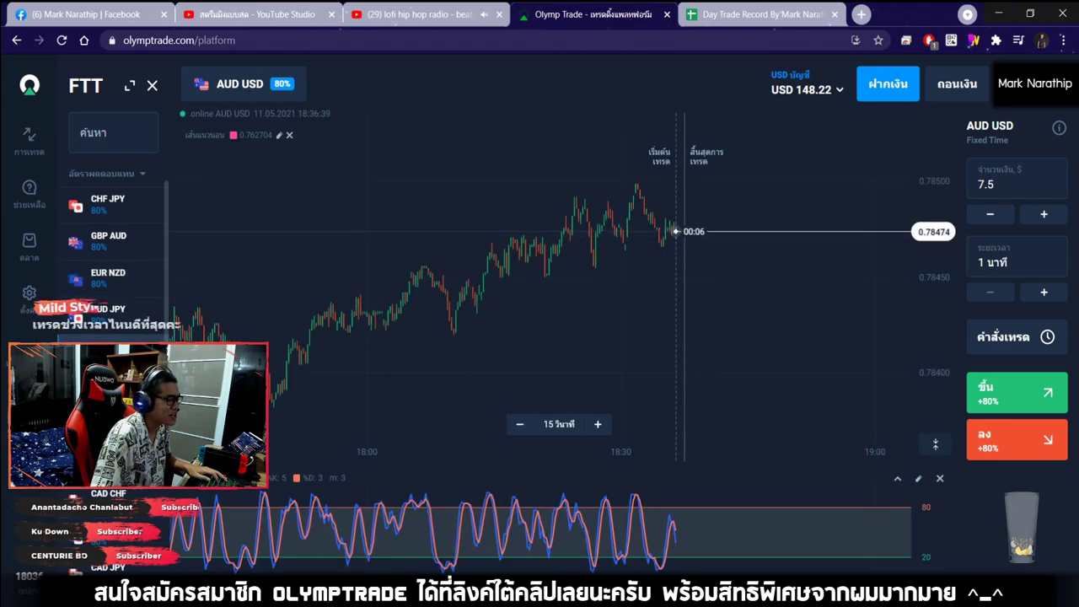
left_click(108, 383)
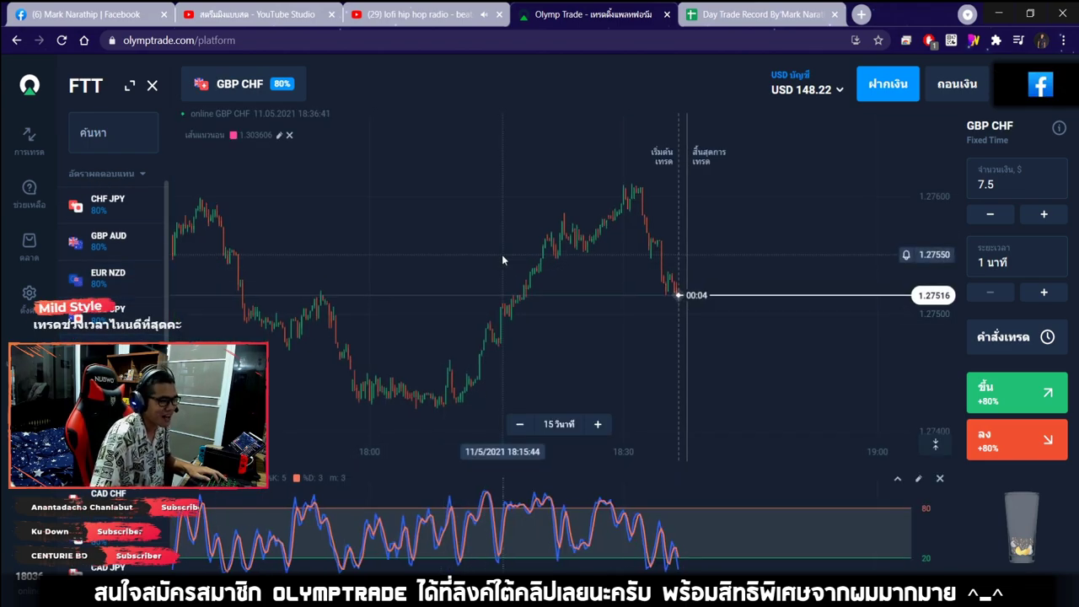
left_click(108, 383)
left_click(108, 384)
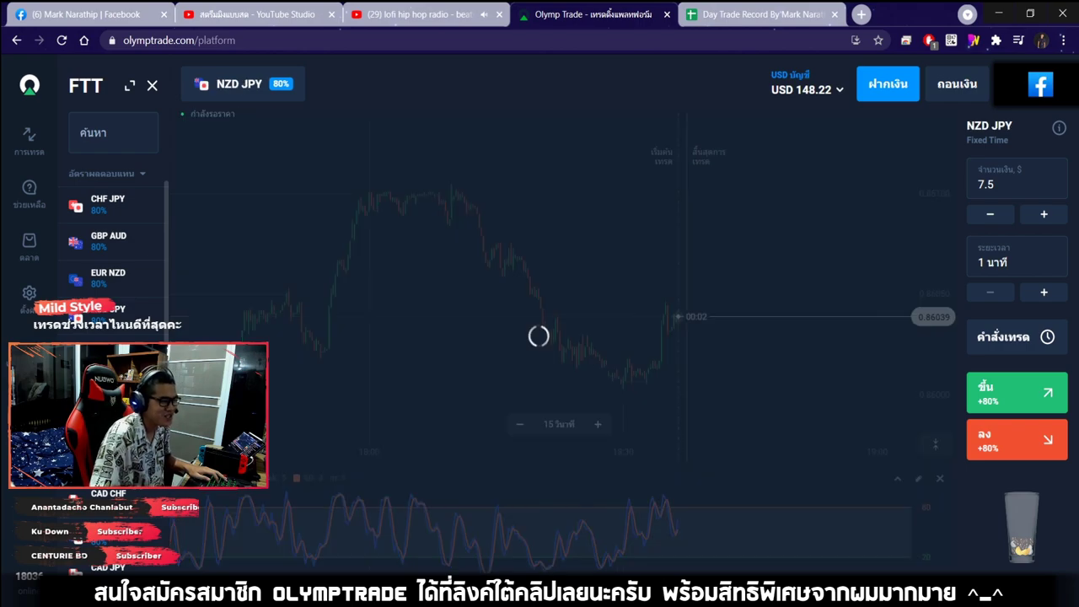
scroll(108, 383, "down", 1)
left_click(108, 384)
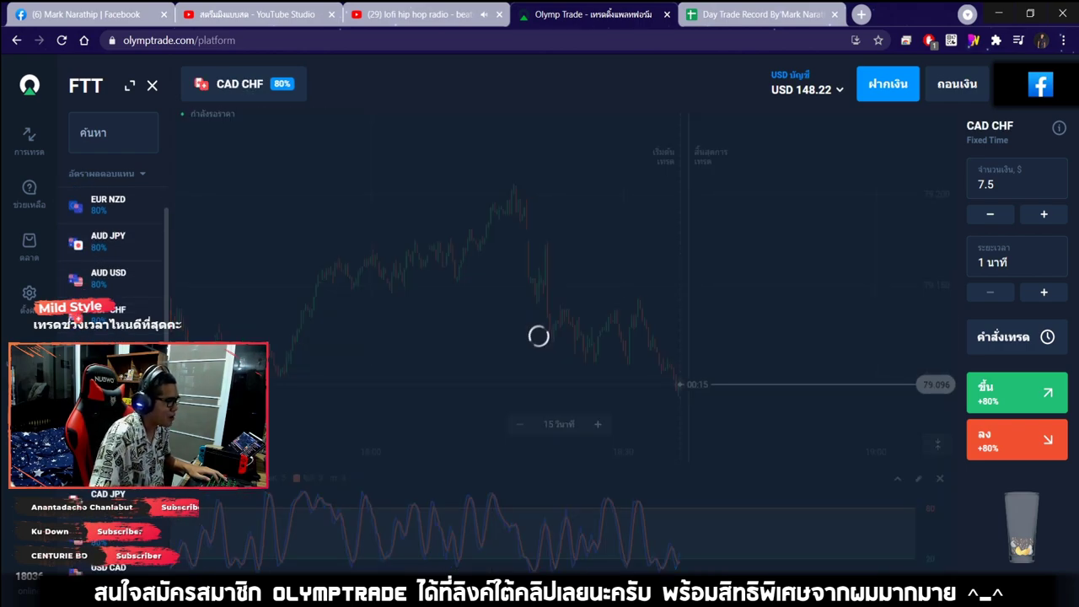
Examine the charts of GBP JPY, CAD JPY, NZD USD, USD CAD and NZD CAD for a trade setup.
left_click(107, 384)
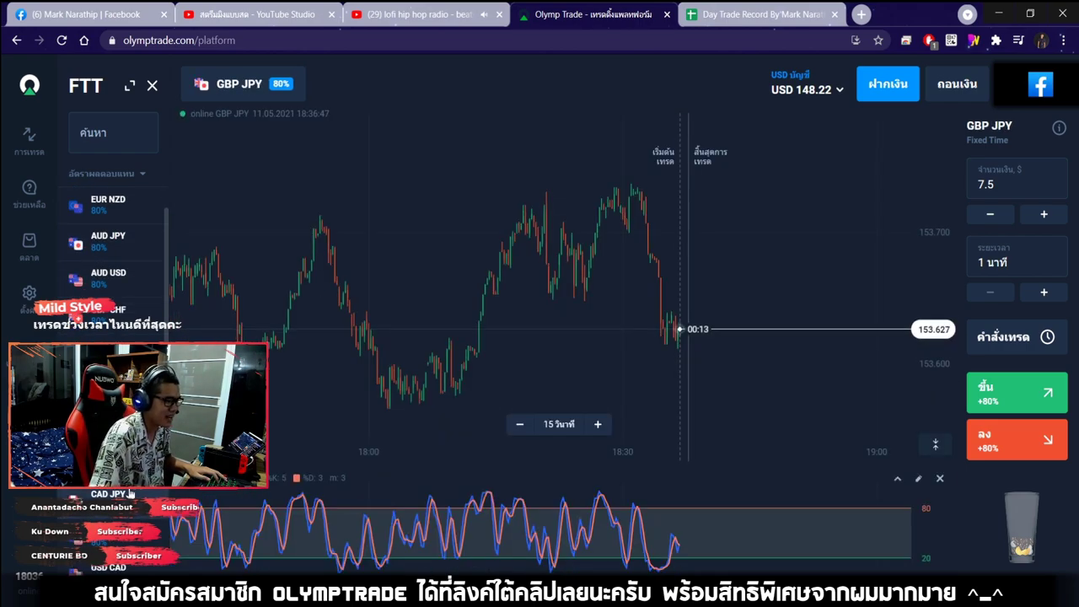
left_click(130, 494)
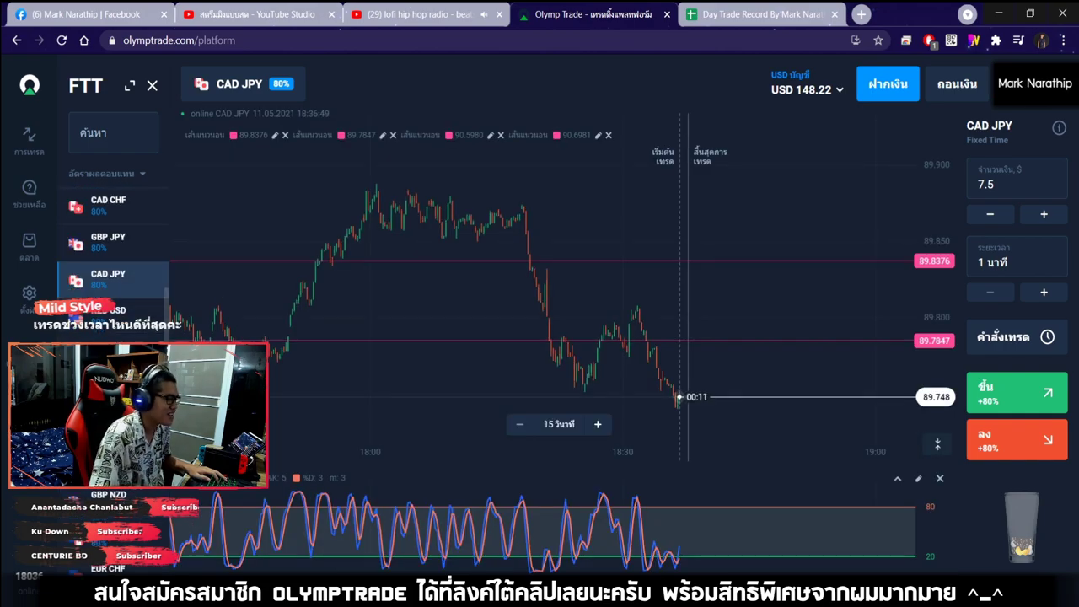
left_click(101, 332)
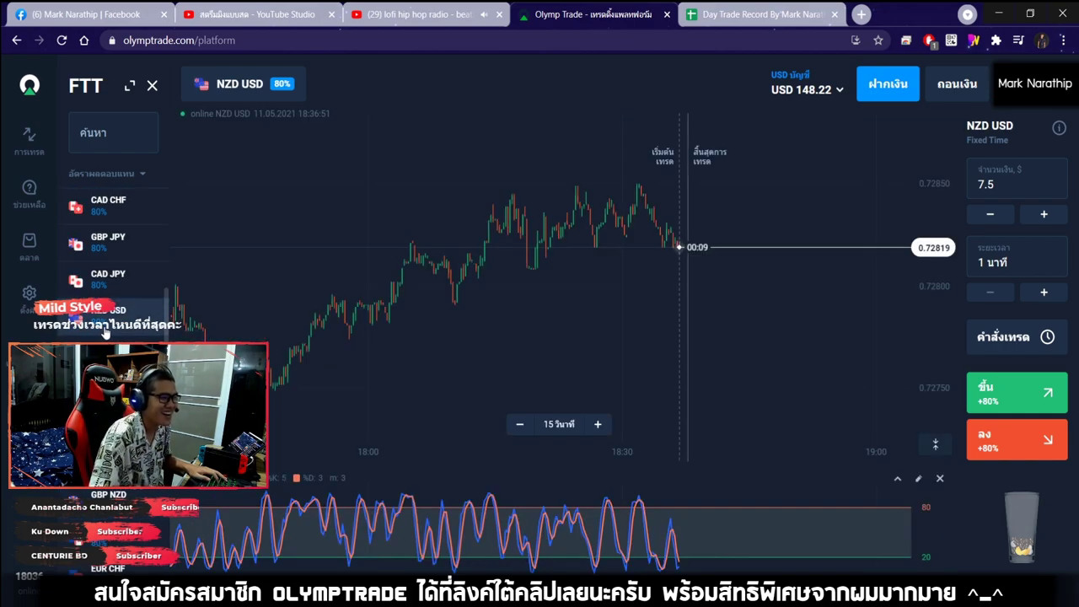
left_click(106, 350)
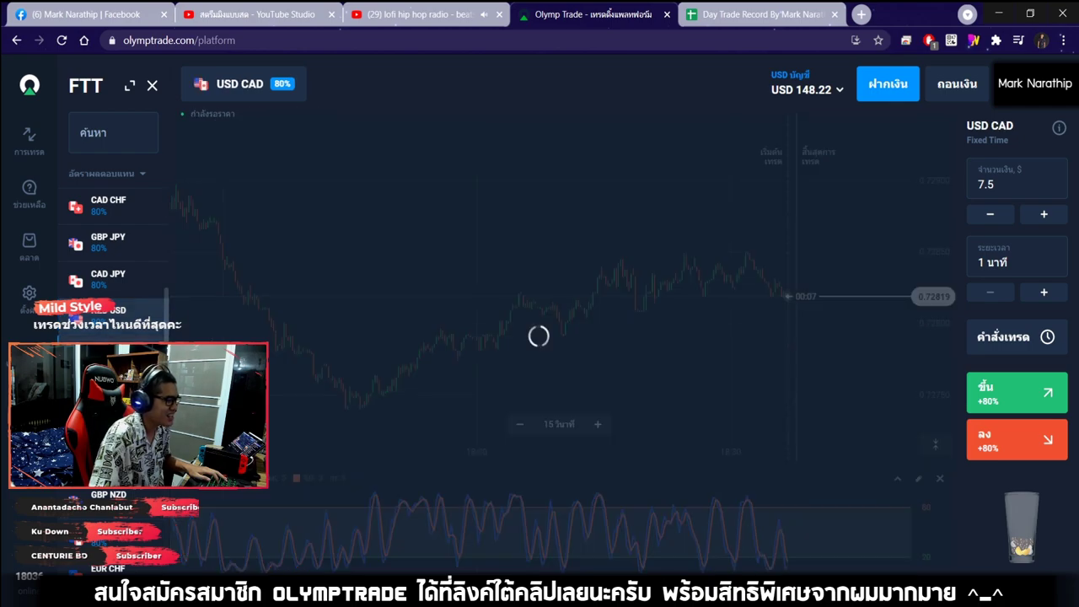
left_click_drag(674, 233, 500, 236)
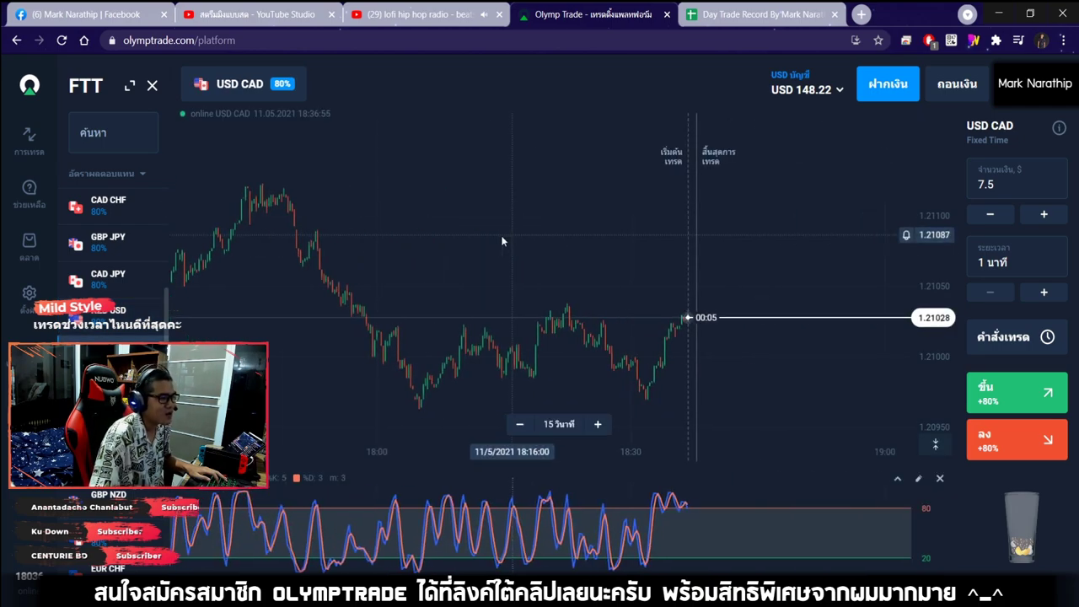
left_click(105, 387)
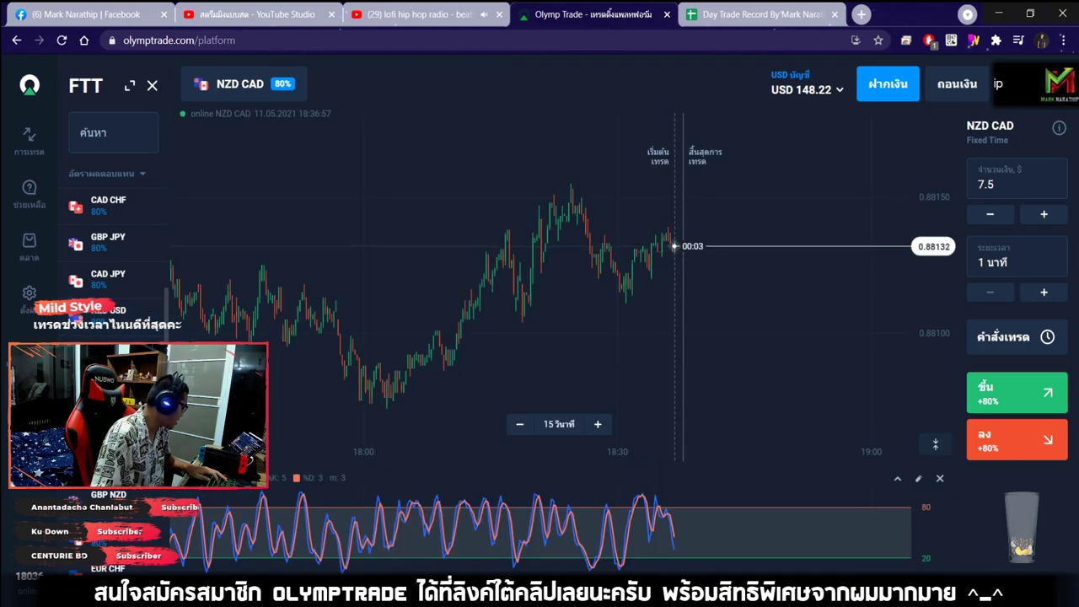
Fill in trade 2 in the Day Trade Record with size 20, result ชนะ and profit percentage 80.
left_click(742, 15)
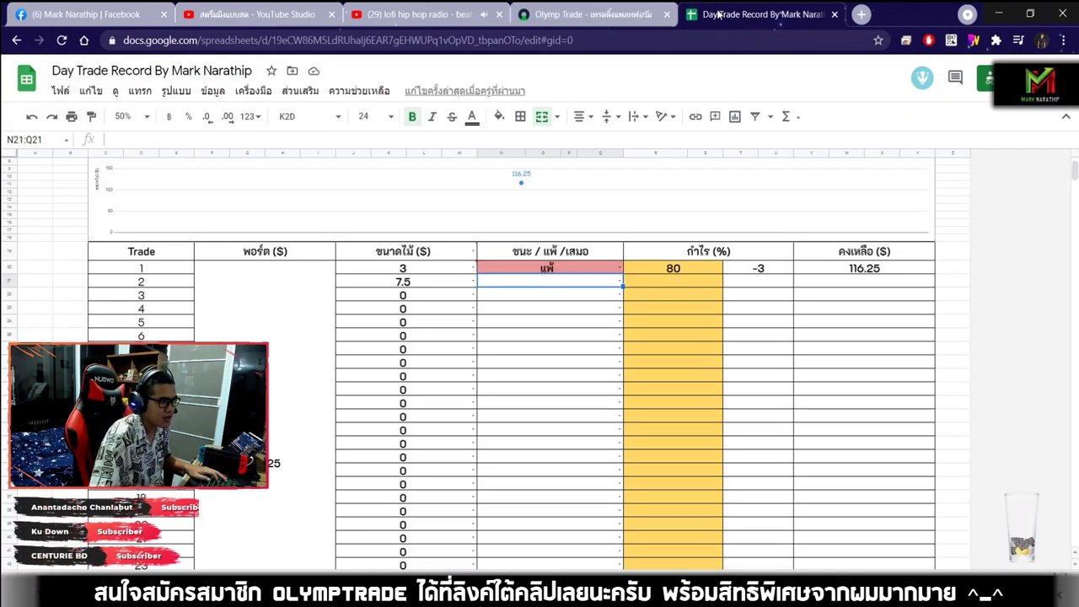
left_click(447, 285)
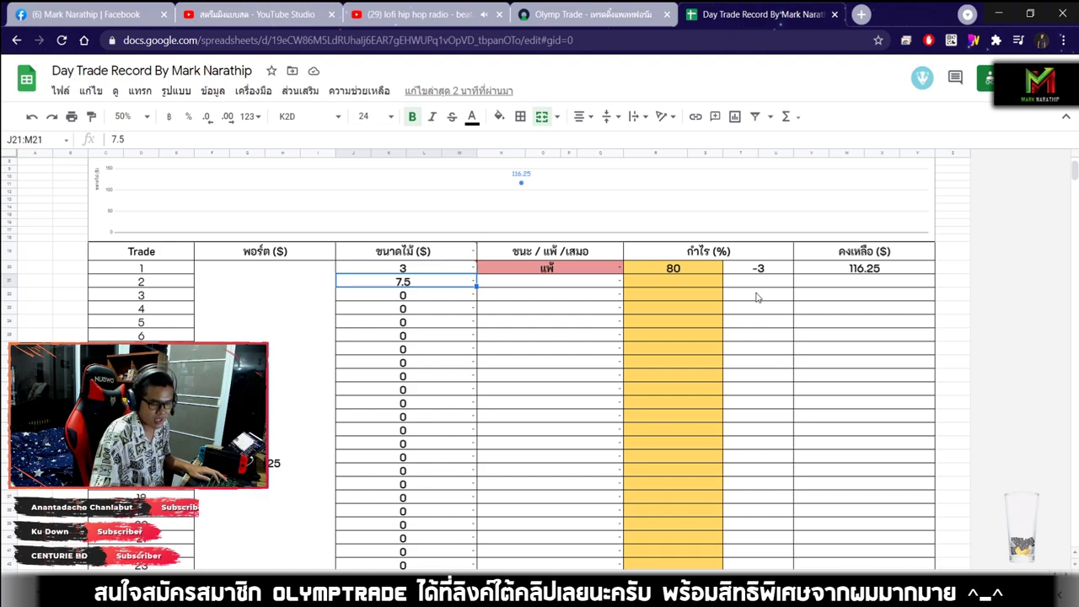
type("20")
key("Return")
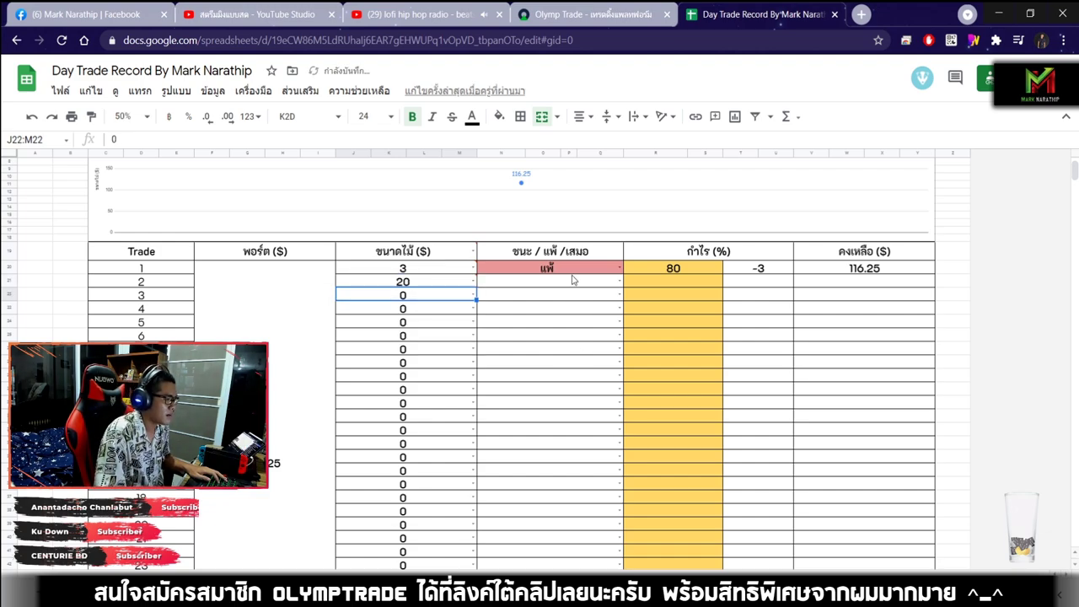
left_click(573, 280)
key("Return")
left_click(603, 305)
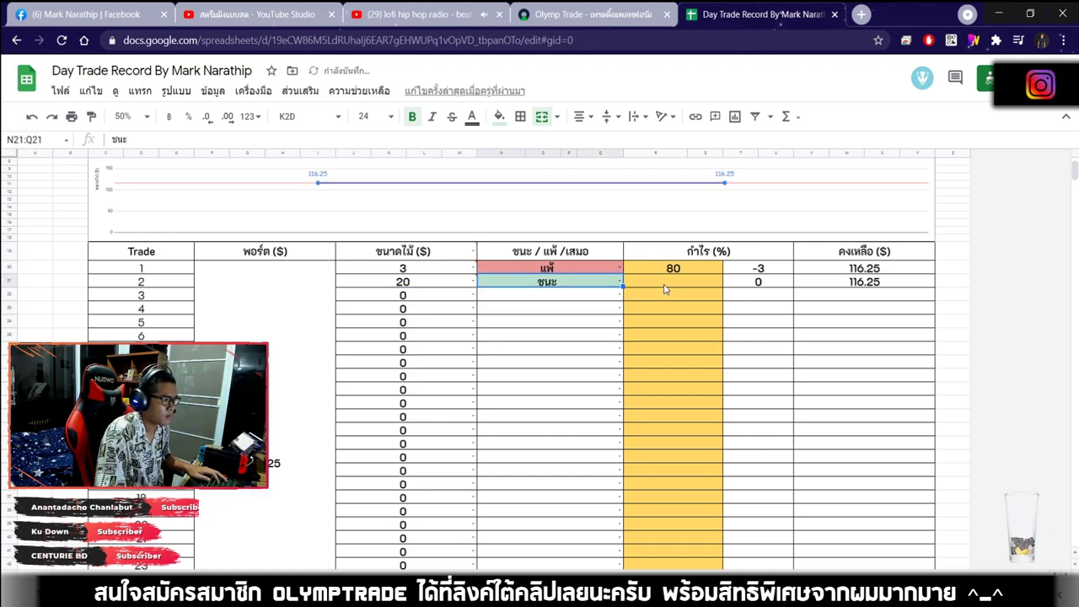
left_click(665, 287)
type("80")
key("Return")
Change trade 2's size to 23 and check the total profit in the Day Trade Record's summary row.
scroll(784, 284, "down", 1)
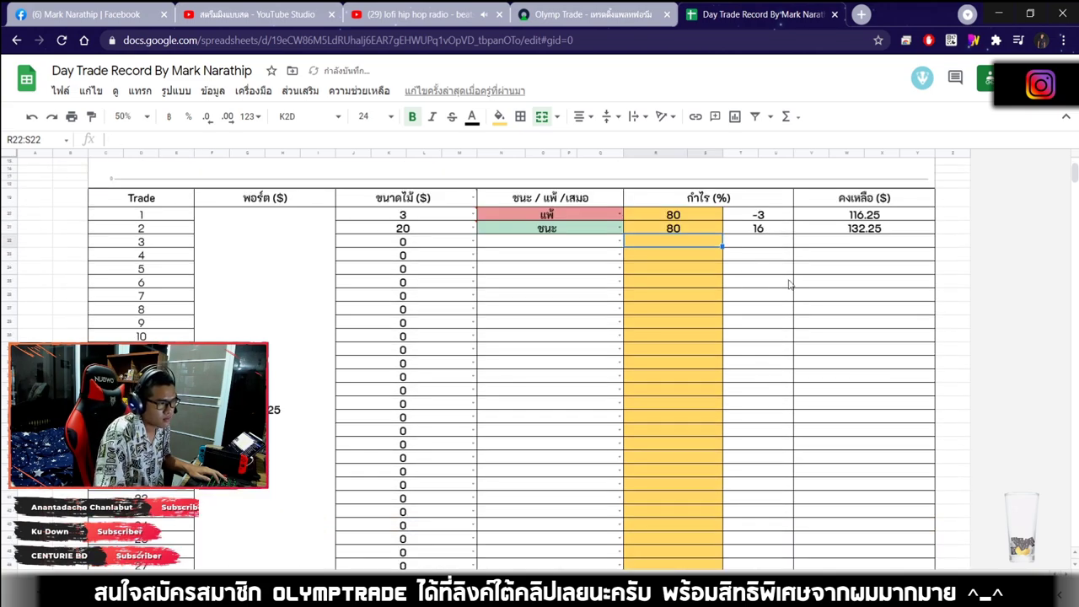
scroll(762, 240, "down", 5)
left_click(686, 373)
scroll(686, 373, "up", 8)
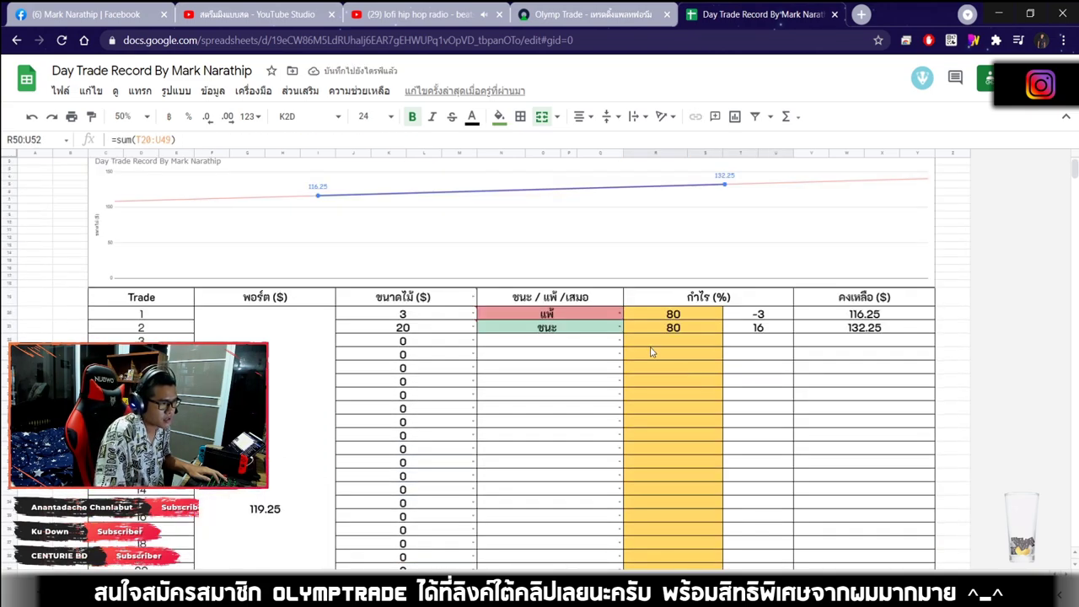
left_click(443, 332)
type("23")
key("Return")
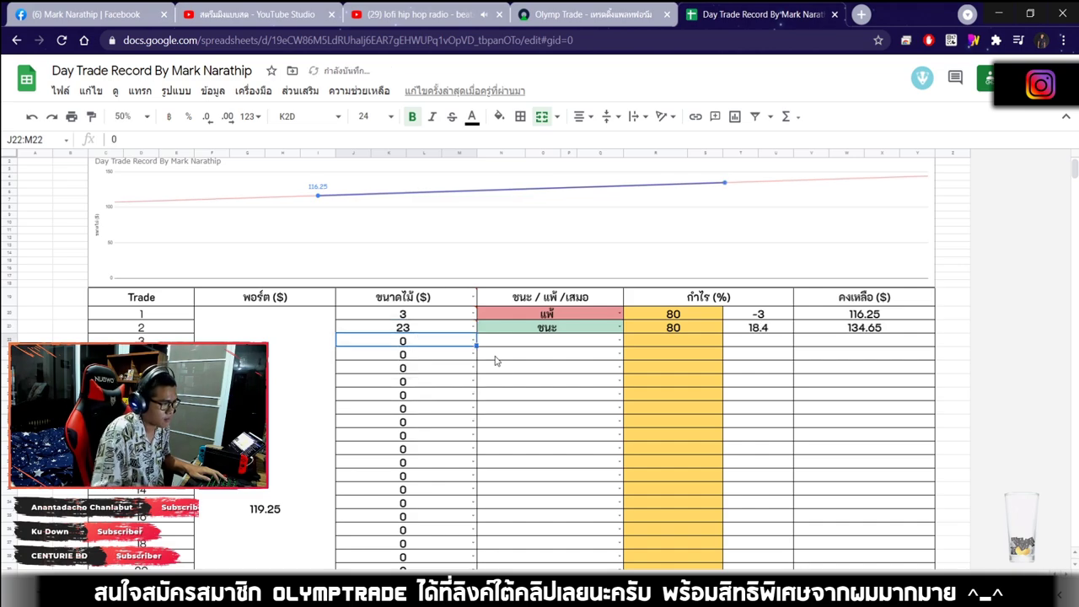
scroll(468, 370, "down", 5)
scroll(473, 318, "up", 5)
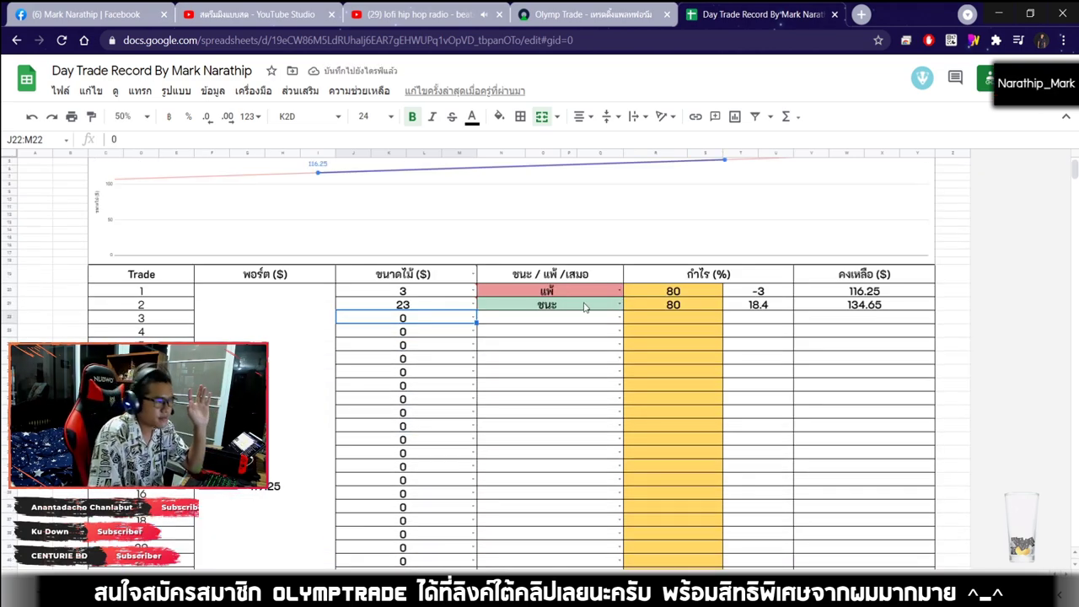
Switch to Olymp Trade and set the NZD CAD trade amount to $23.
left_click(587, 21)
left_click(1019, 172)
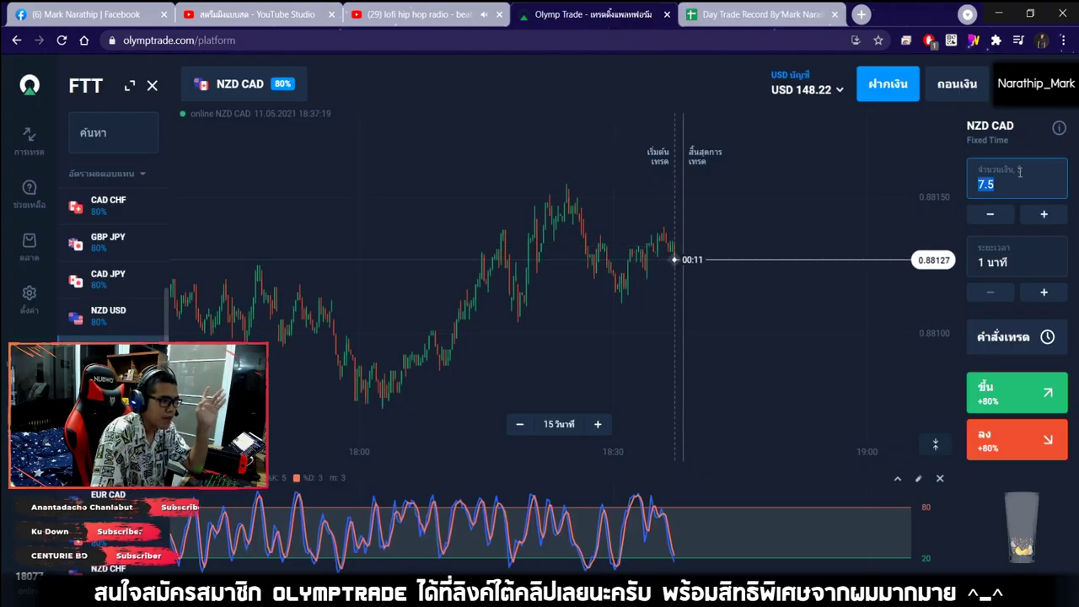
type("23")
left_click(707, 308)
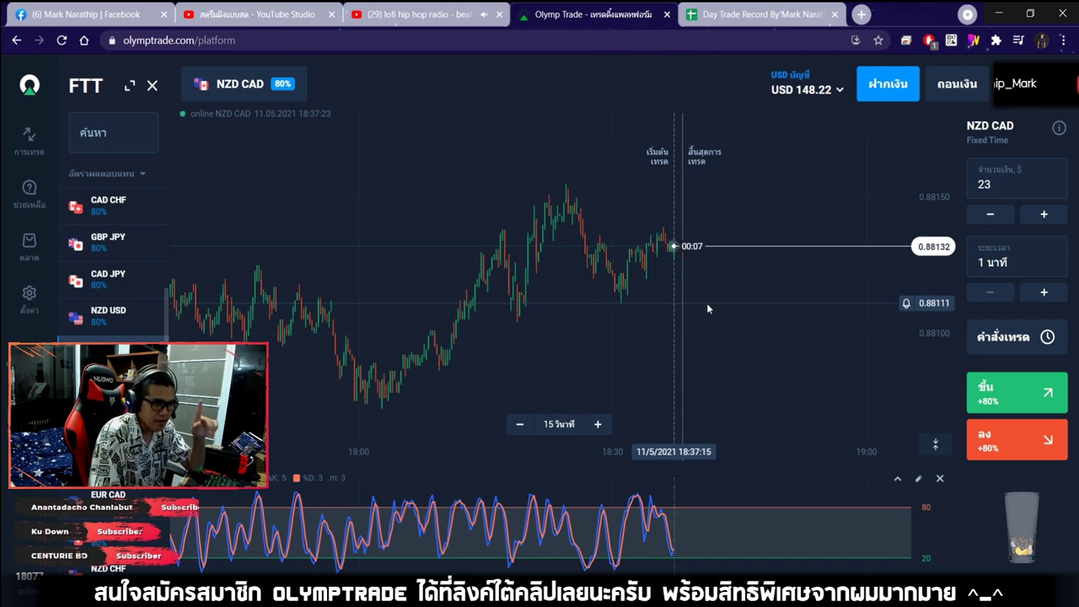
Return to the Day Trade Record spreadsheet and clear trade 2's win/loss result.
left_click(759, 14)
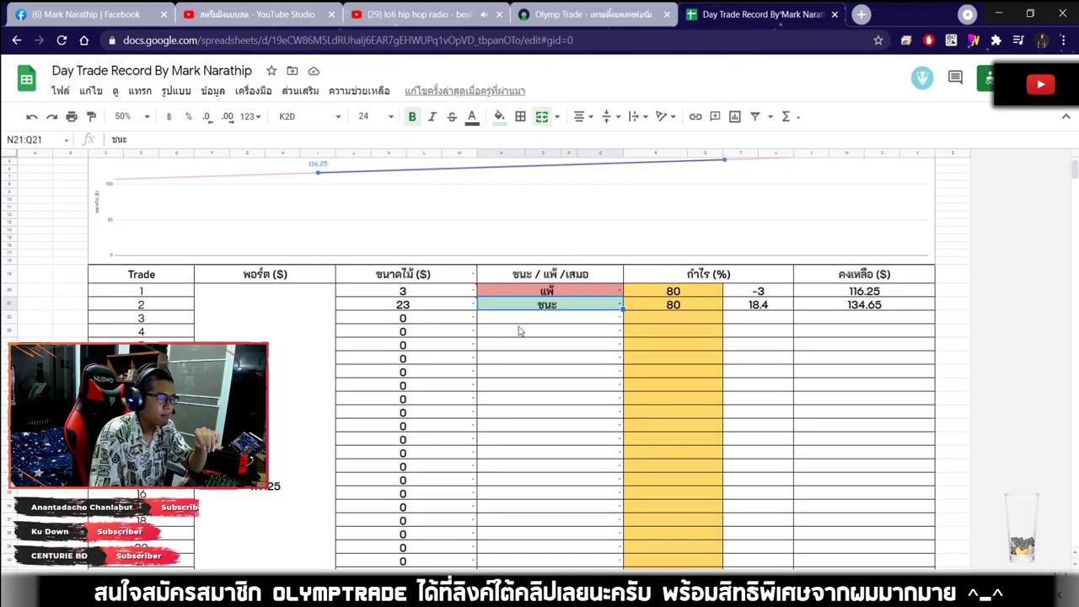
left_click(520, 331)
left_click(534, 304)
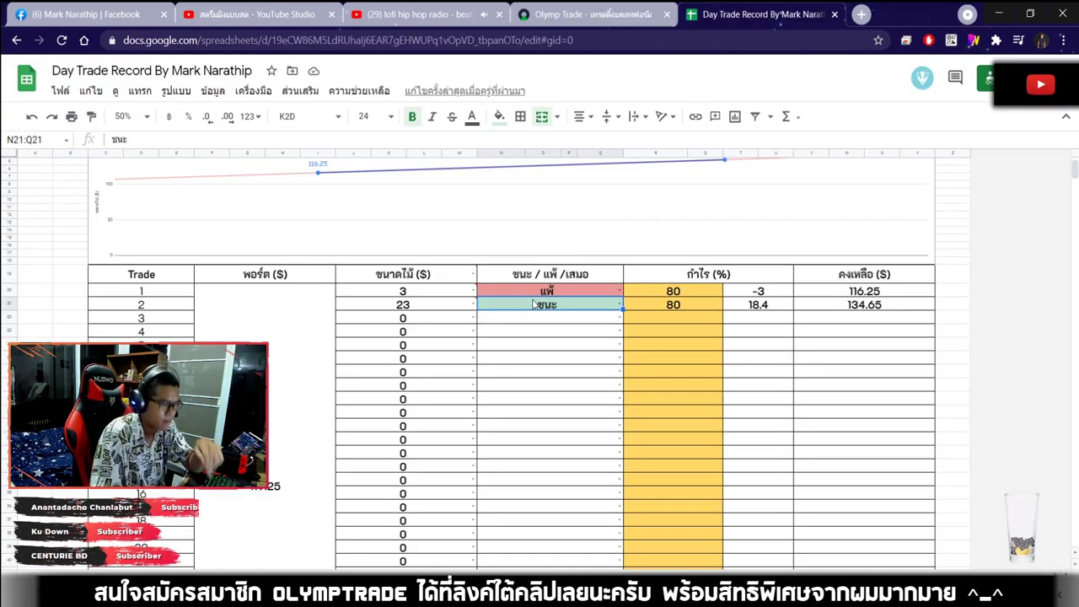
key("BackSpace")
left_click(665, 308)
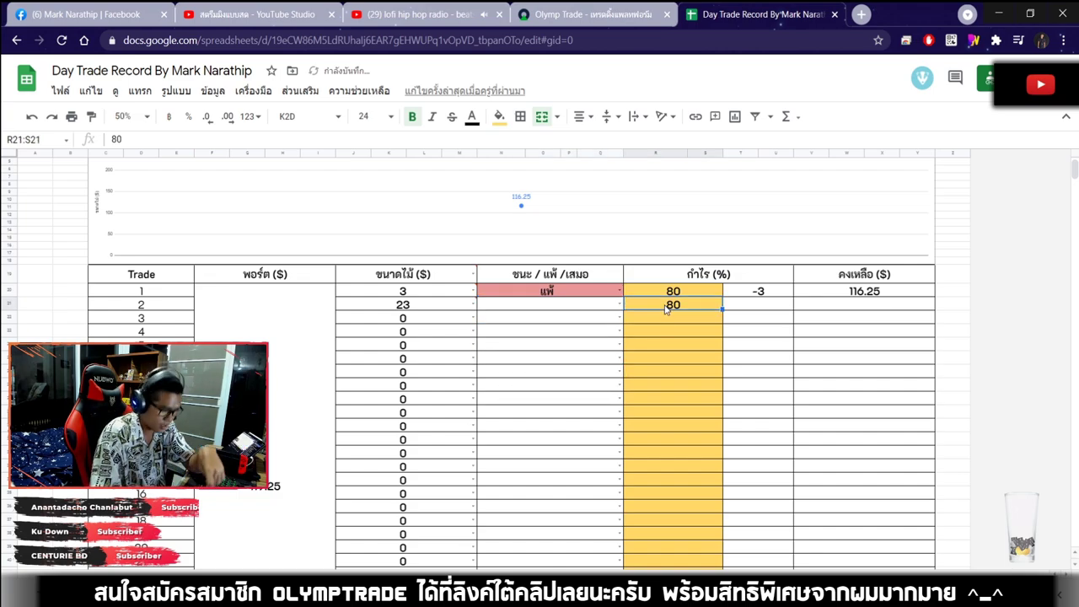
Examine the Olymp Trade charts of GBP USD, EUR USD, CHF JPY, GBP AUD, EUR NZD, AUD USD and GBP CHF for a trade setup.
left_click(590, 15)
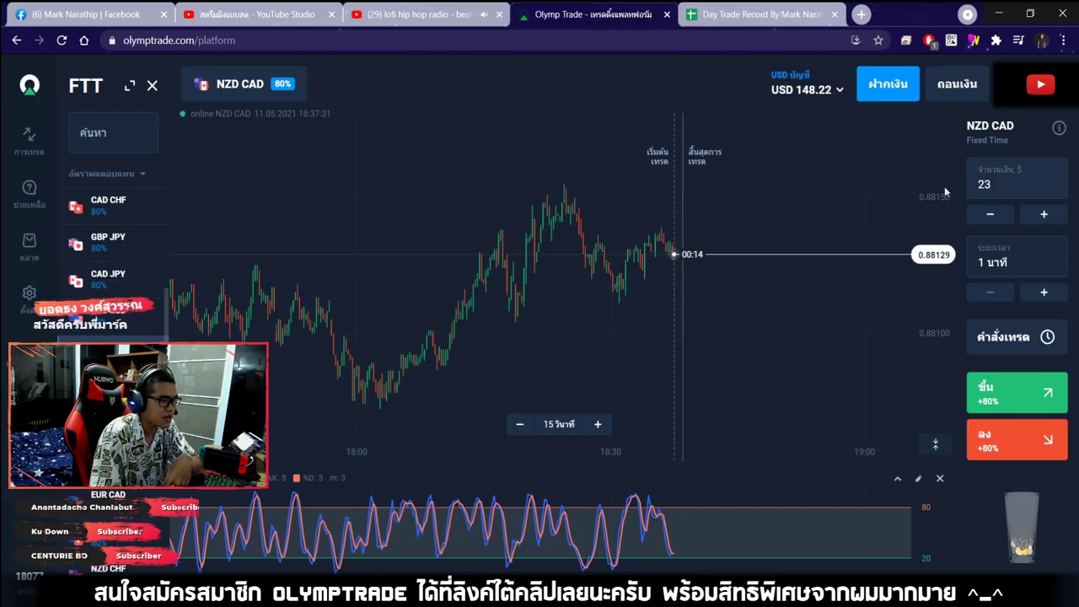
left_click(108, 203)
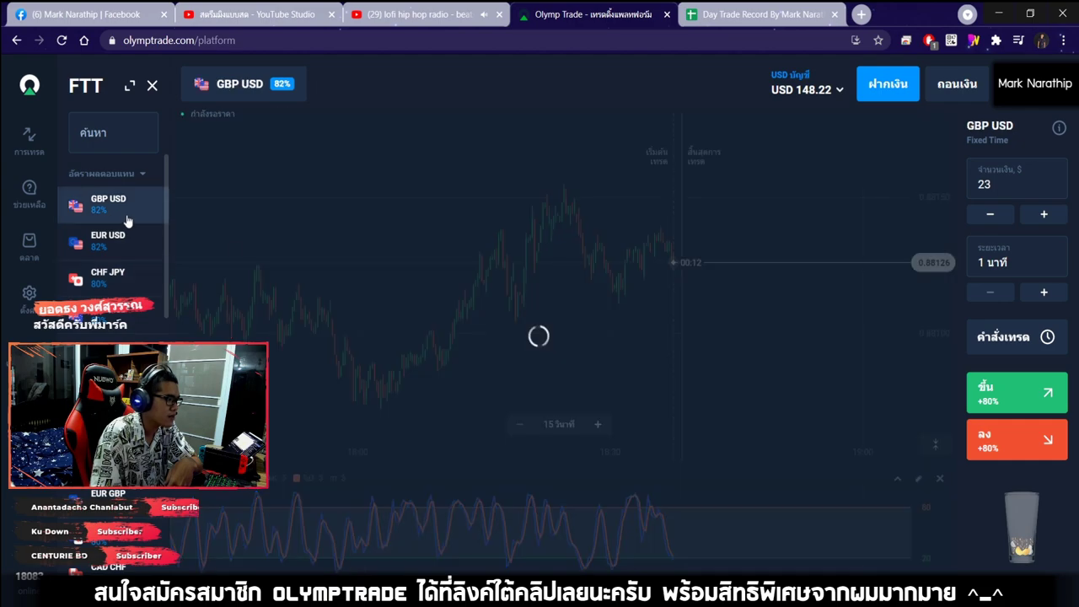
left_click(118, 240)
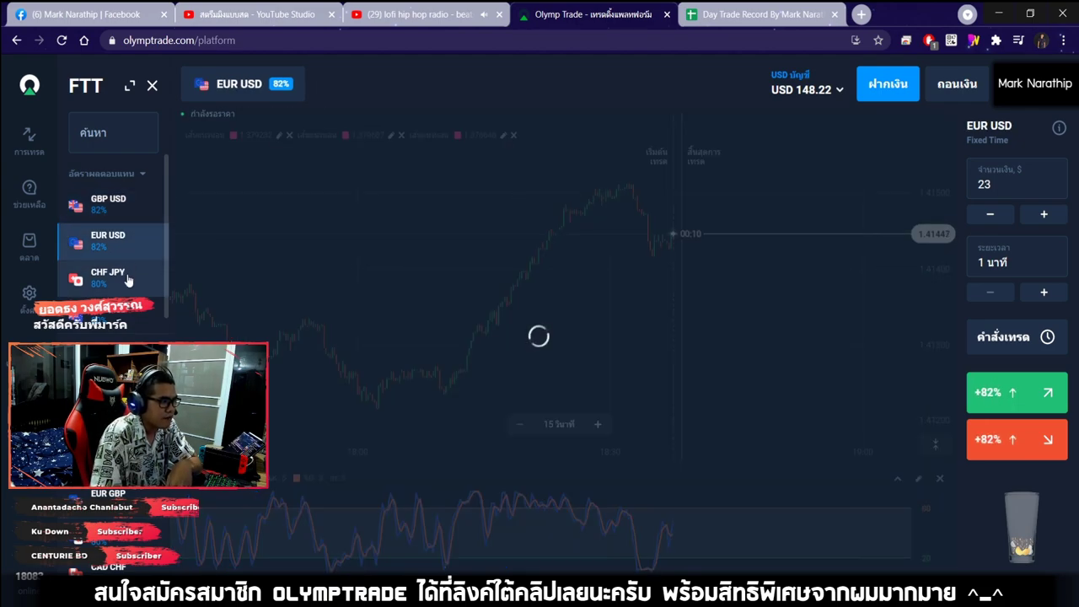
left_click(126, 279)
left_click(108, 312)
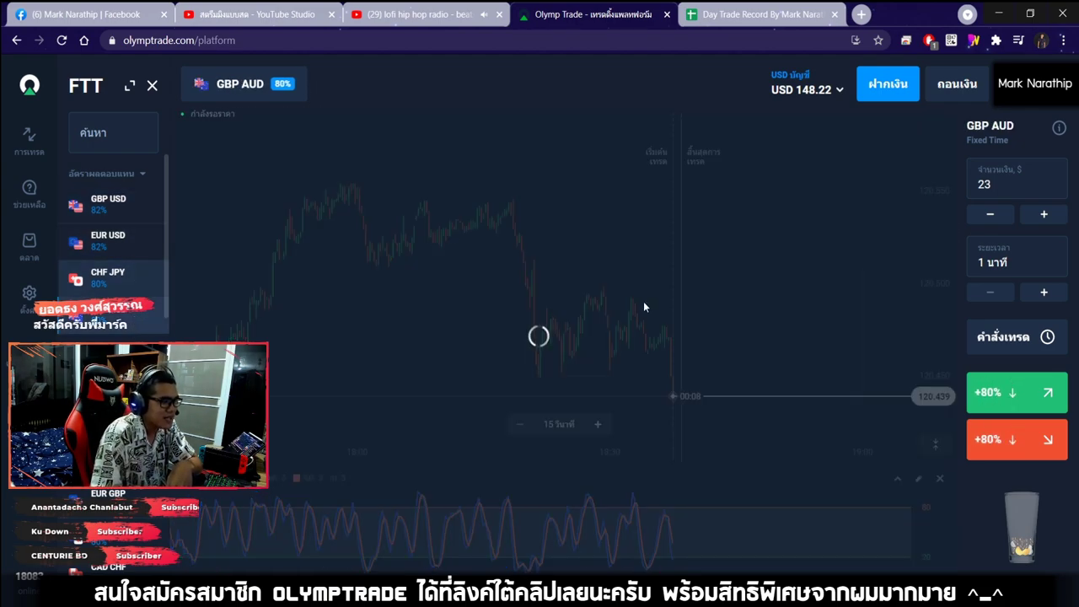
left_click(110, 348)
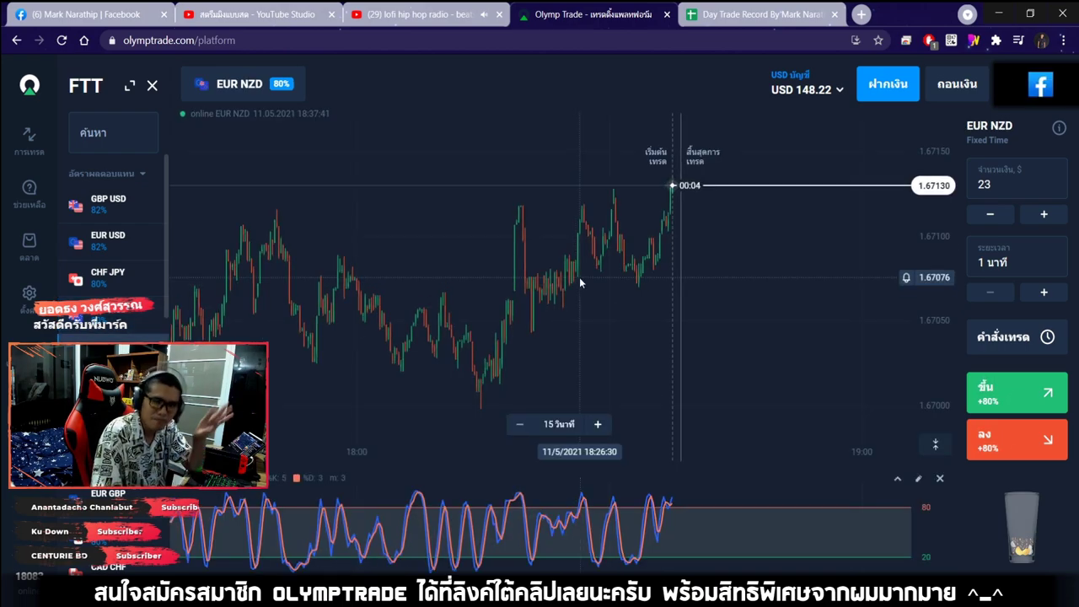
left_click(110, 384)
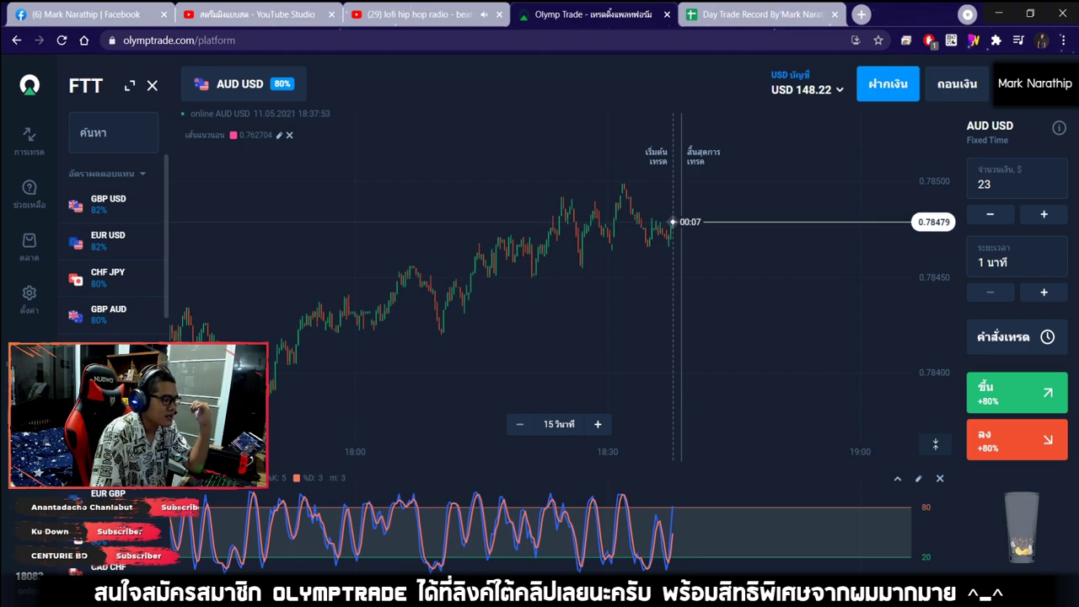
left_click(108, 383)
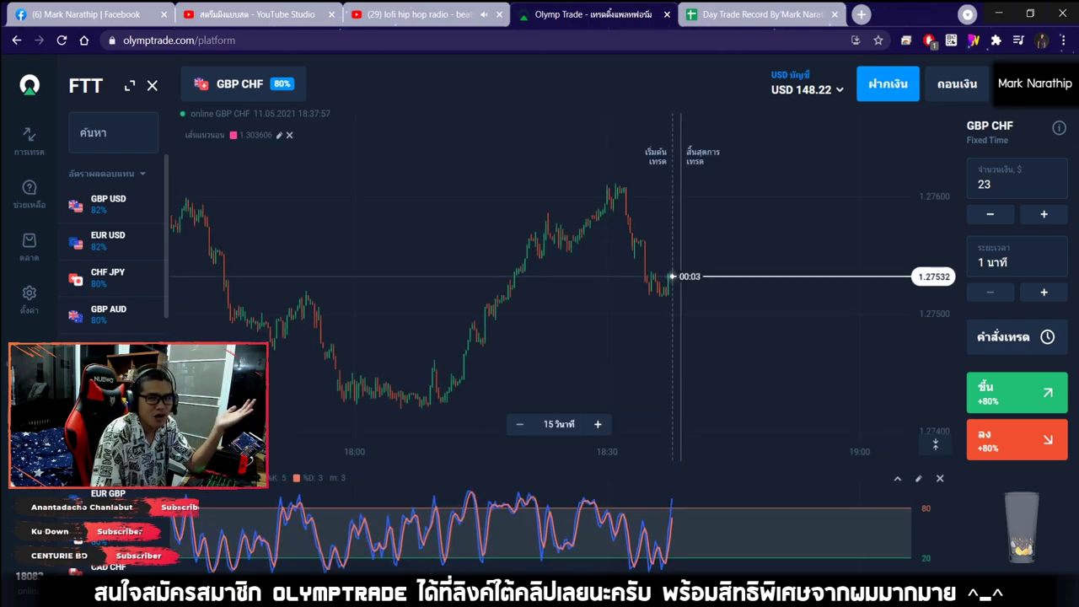
Compare the 15-second charts of EUR GBP, NZD JPY, GBP JPY and CAD JPY for a trade setup.
left_click(108, 495)
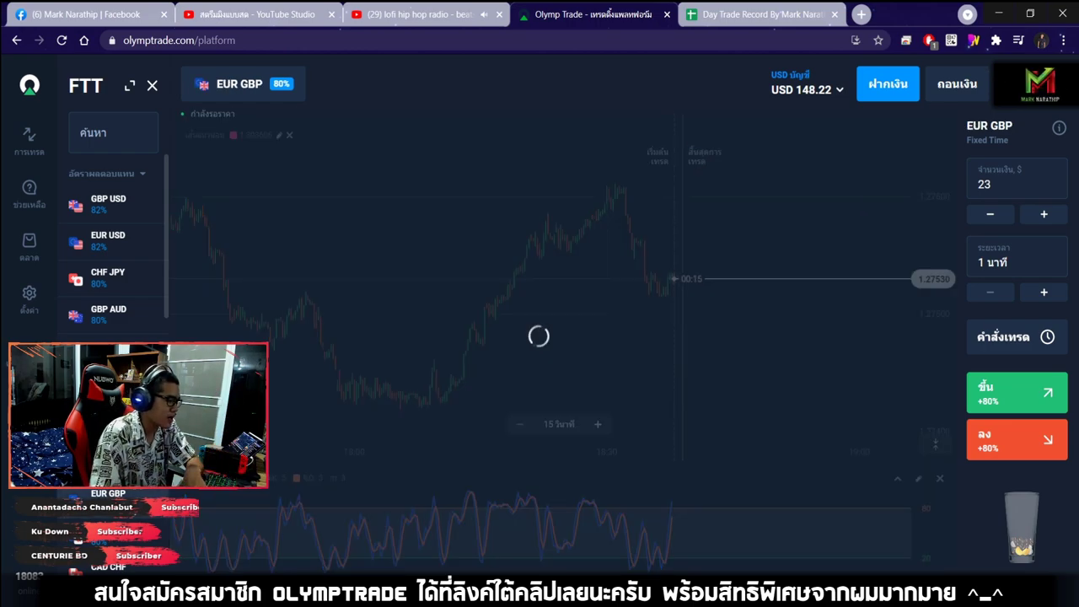
scroll(110, 253, "down", 3)
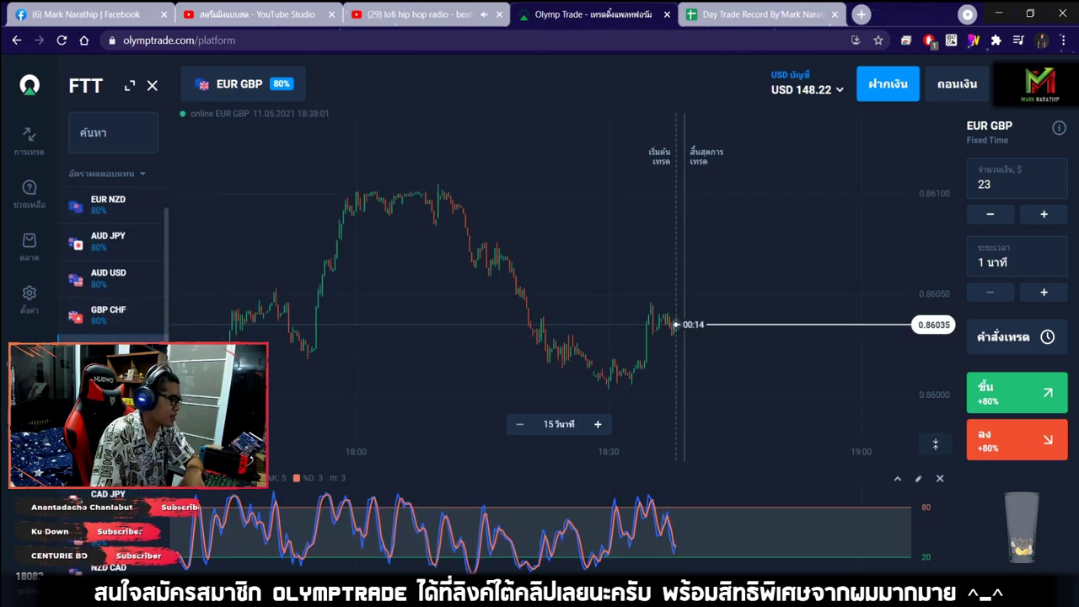
left_click(108, 383)
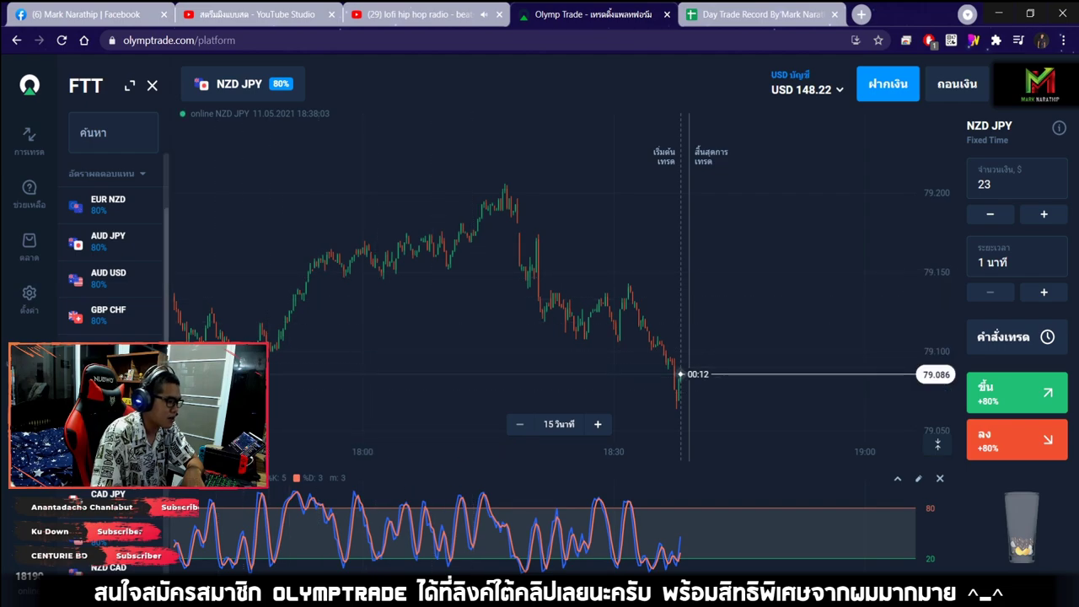
left_click(108, 421)
left_click(108, 347)
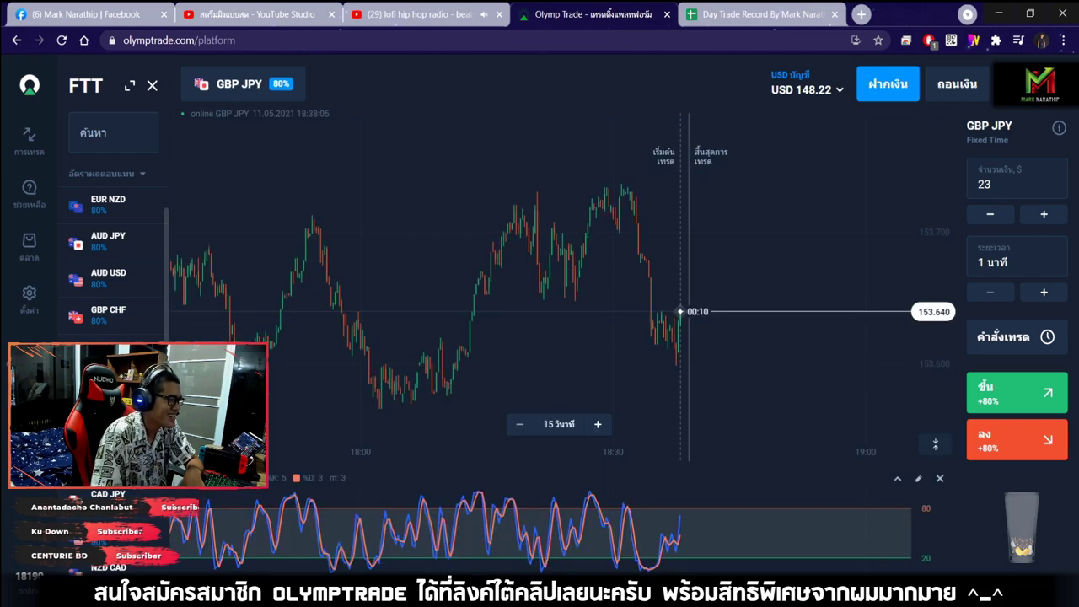
left_click(108, 384)
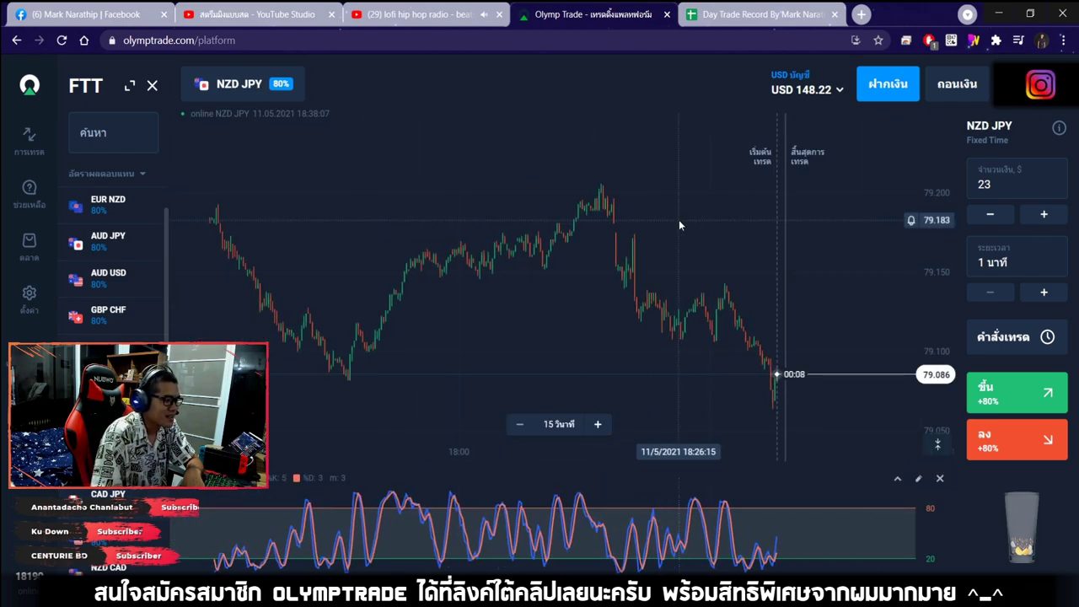
left_click(108, 346)
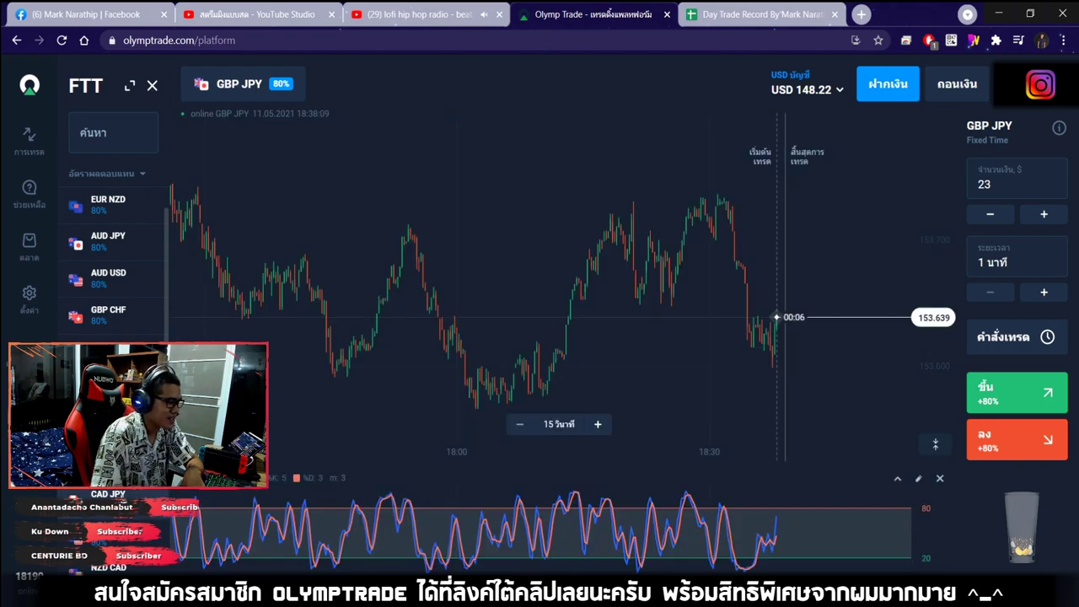
left_click(108, 494)
left_click(108, 457)
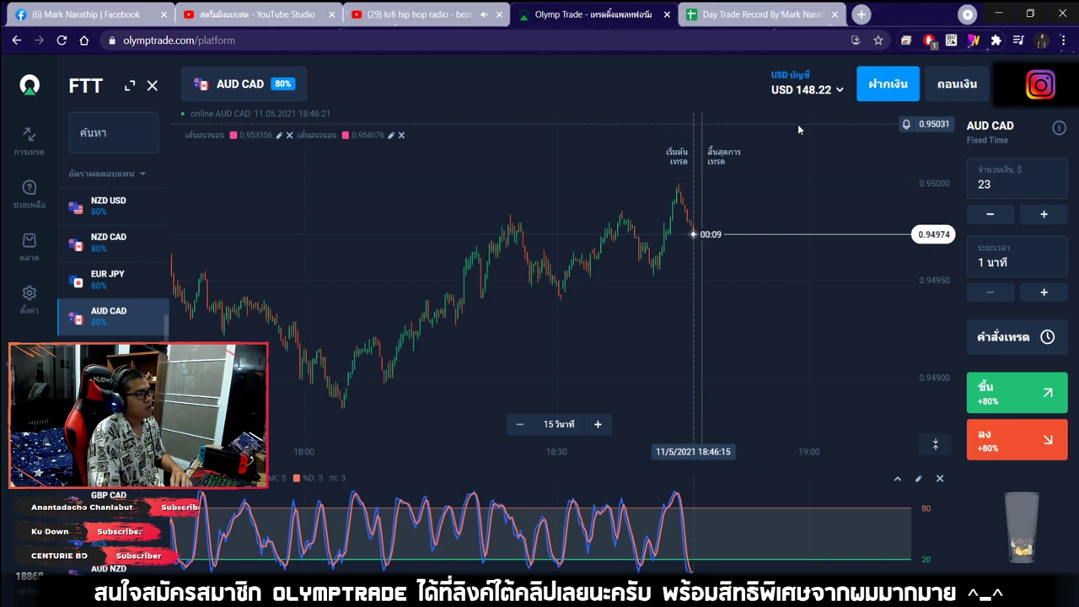
Inspect the latest AUD CAD candles up close and place a $23 up trade with a 1-minute duration.
left_click_drag(768, 217, 869, 217)
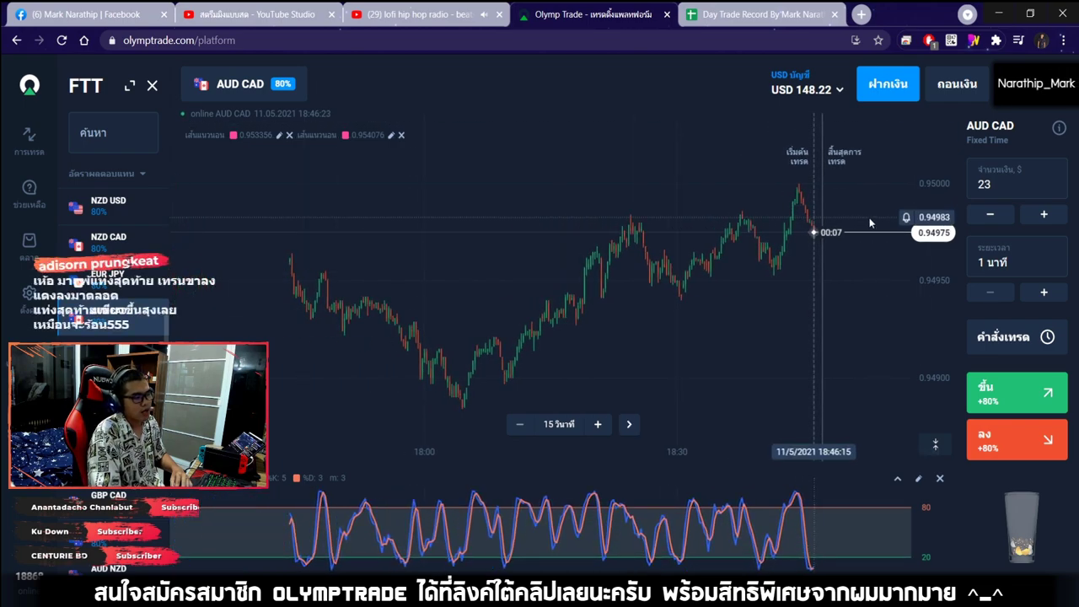
scroll(753, 286, "up", 5)
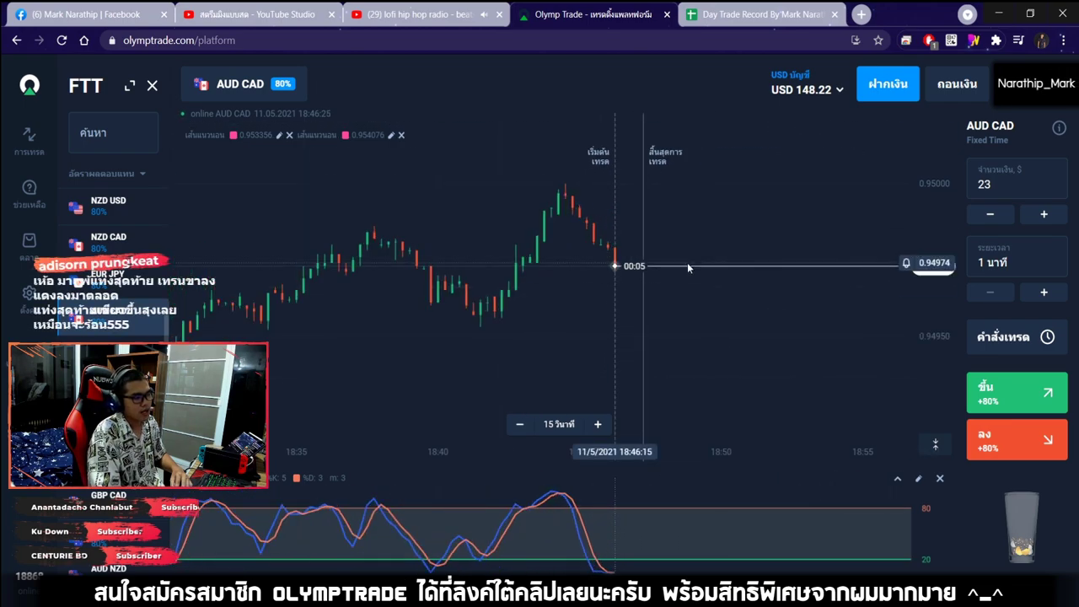
scroll(687, 267, "up", 5)
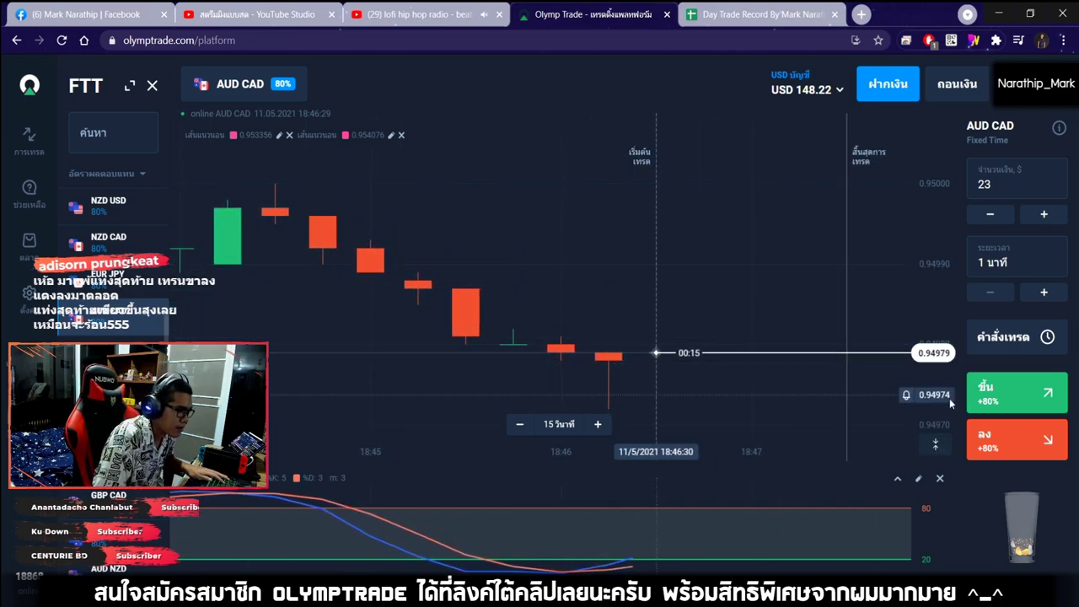
left_click(982, 393)
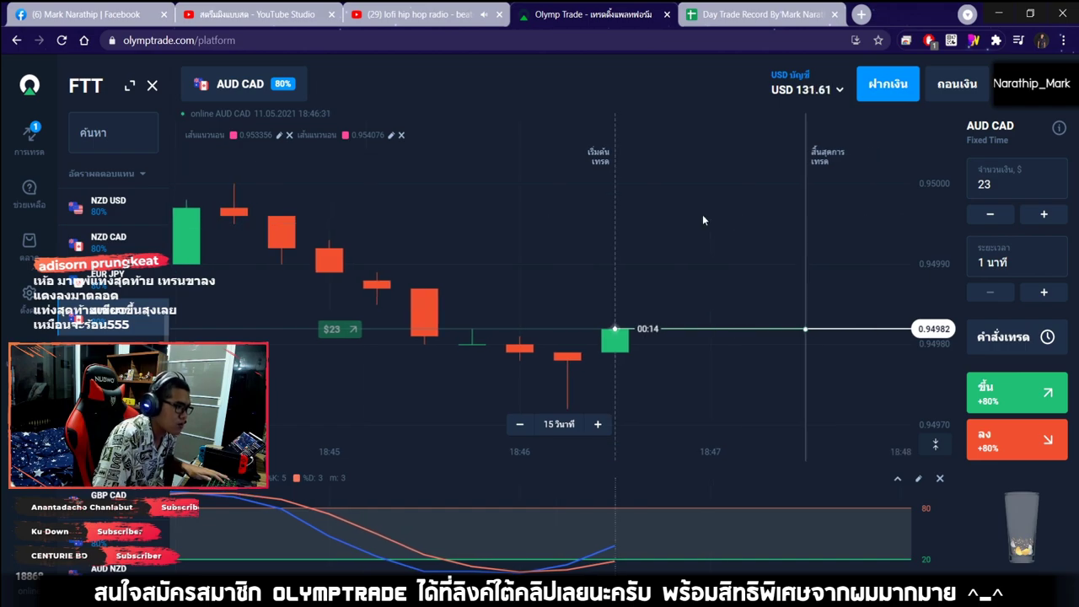
Draw two rising freehand arrows beneath and beside the AUD CAD uptrend, and clear them from the chart.
scroll(702, 214, "down", 5)
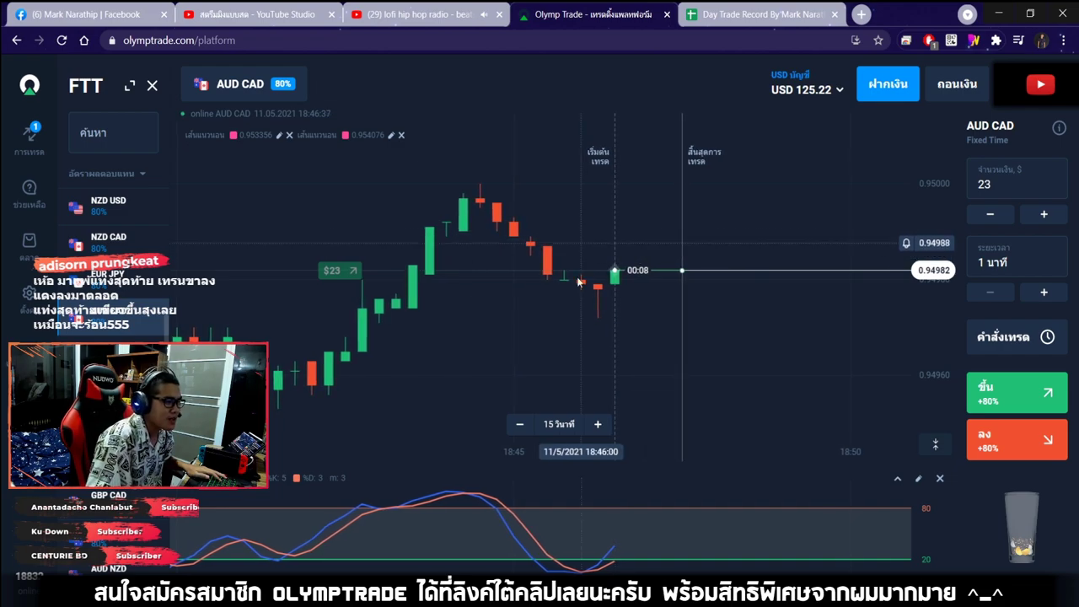
scroll(738, 232, "down", 5)
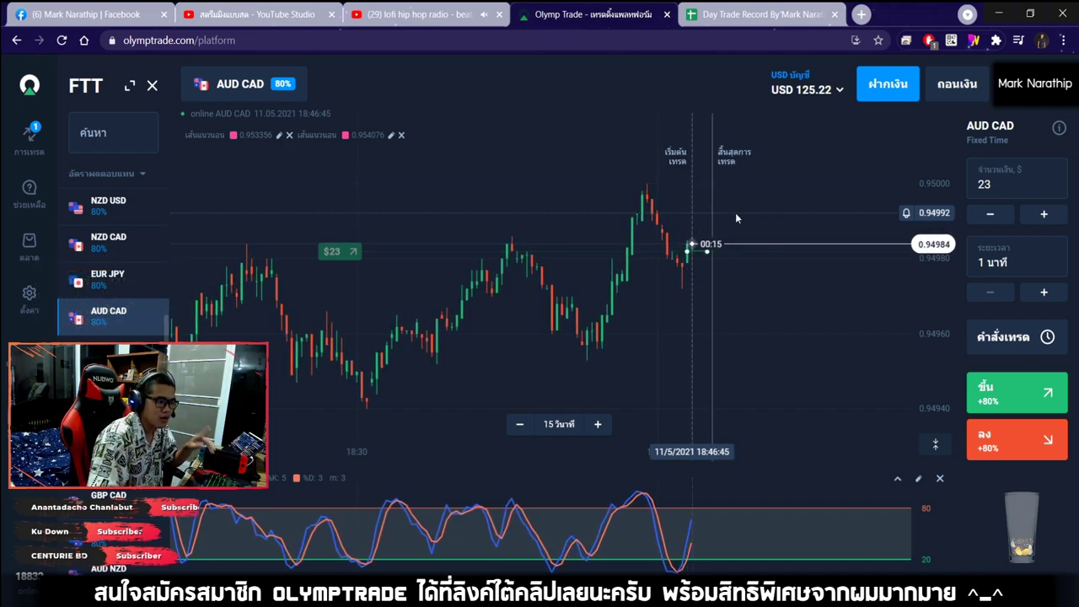
scroll(742, 227, "down", 3)
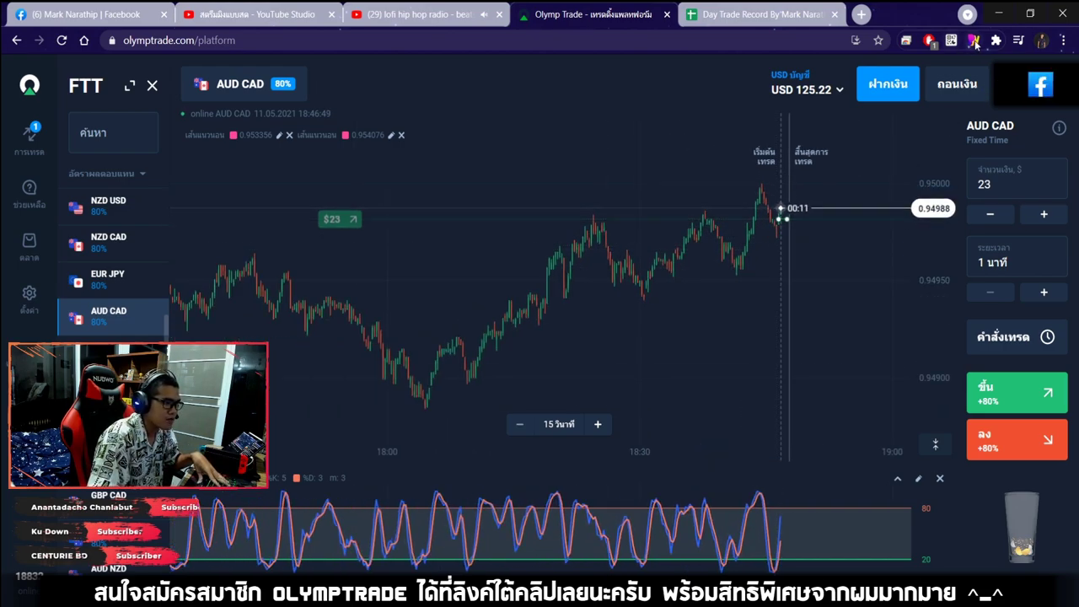
key("ctrl+alt+g")
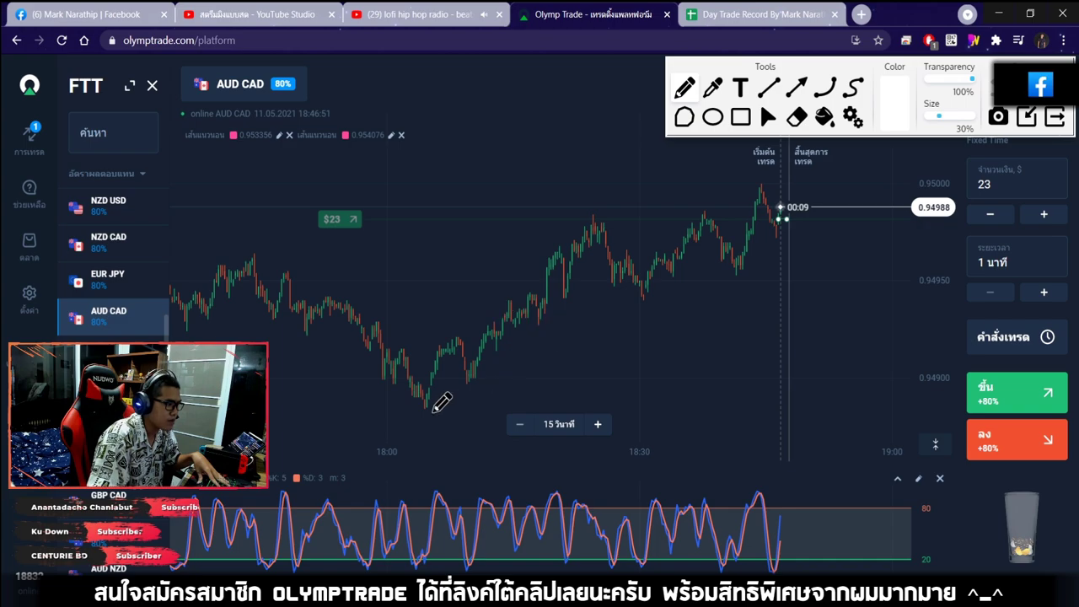
mouse_move(428, 423)
left_mouse_down()
mouse_move(853, 271)
mouse_move(861, 257)
mouse_move(847, 275)
left_mouse_up()
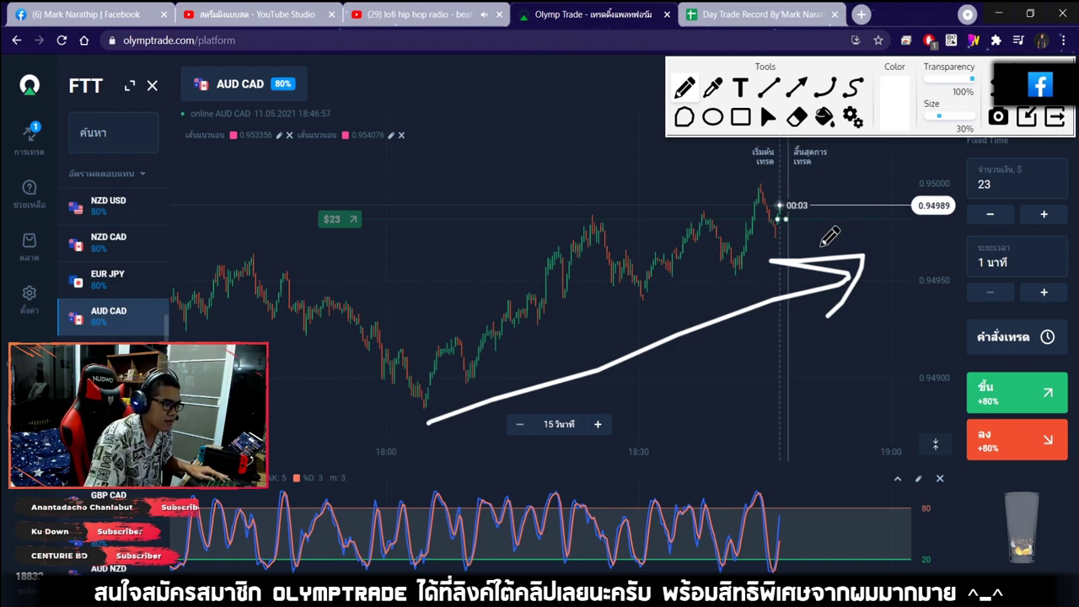
mouse_move(821, 375)
left_mouse_down()
mouse_move(890, 215)
mouse_move(931, 240)
left_mouse_up()
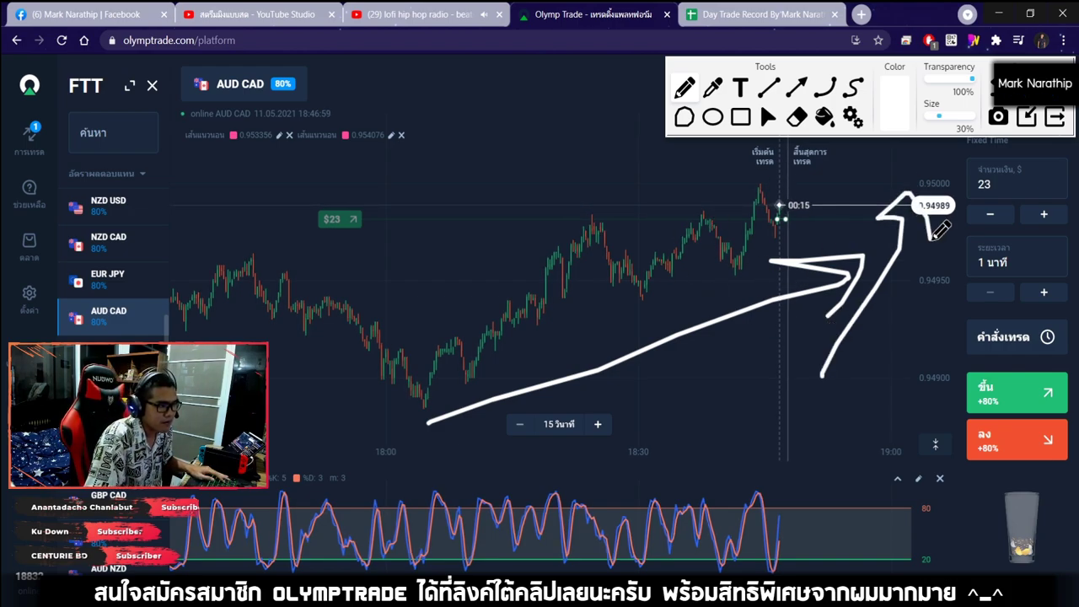
key("Escape")
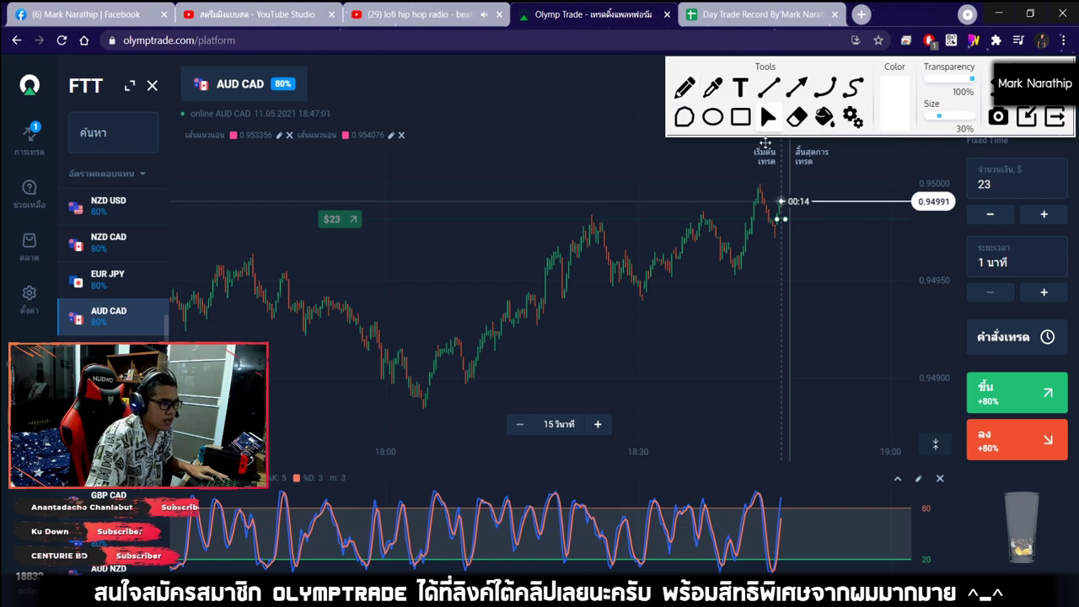
Annotate the AUD CAD chart with a falling arrow over the pullback, two rising arrows, and a box around the stochastic crossover near level 20.
scroll(811, 258, "up", 5)
scroll(785, 257, "up", 2)
left_click(683, 86)
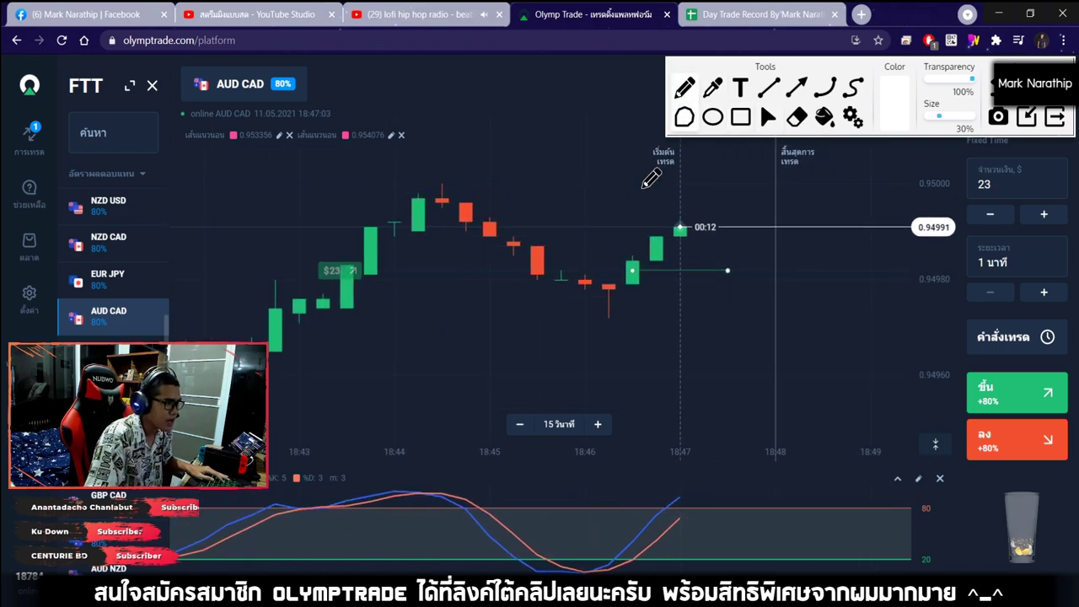
mouse_move(428, 193)
left_mouse_down()
mouse_move(571, 301)
mouse_move(502, 296)
left_mouse_up()
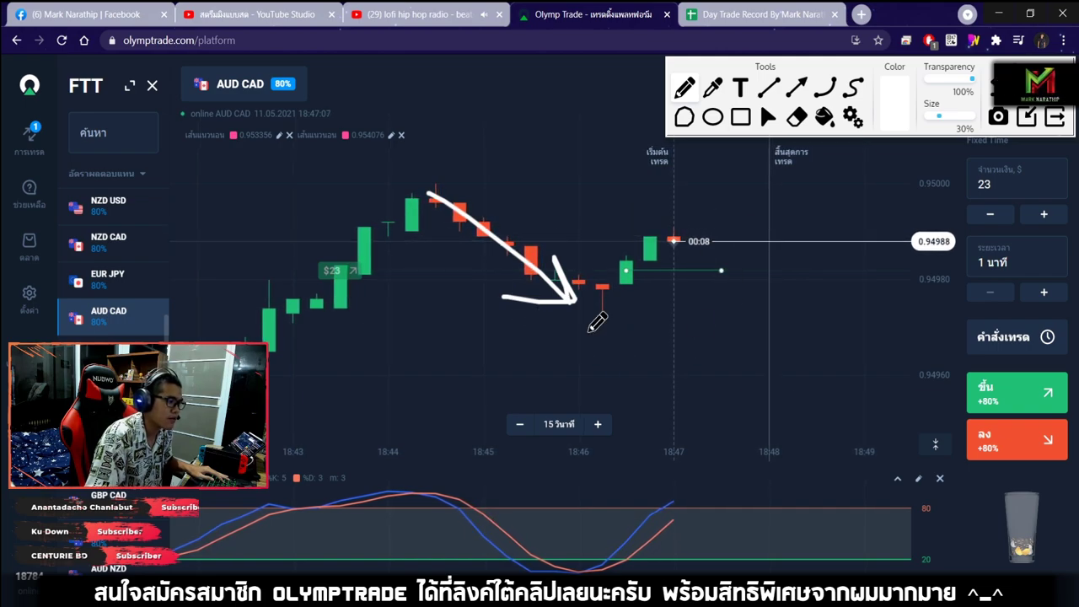
mouse_move(674, 348)
left_mouse_down()
mouse_move(843, 203)
mouse_move(881, 194)
mouse_move(858, 261)
left_mouse_up()
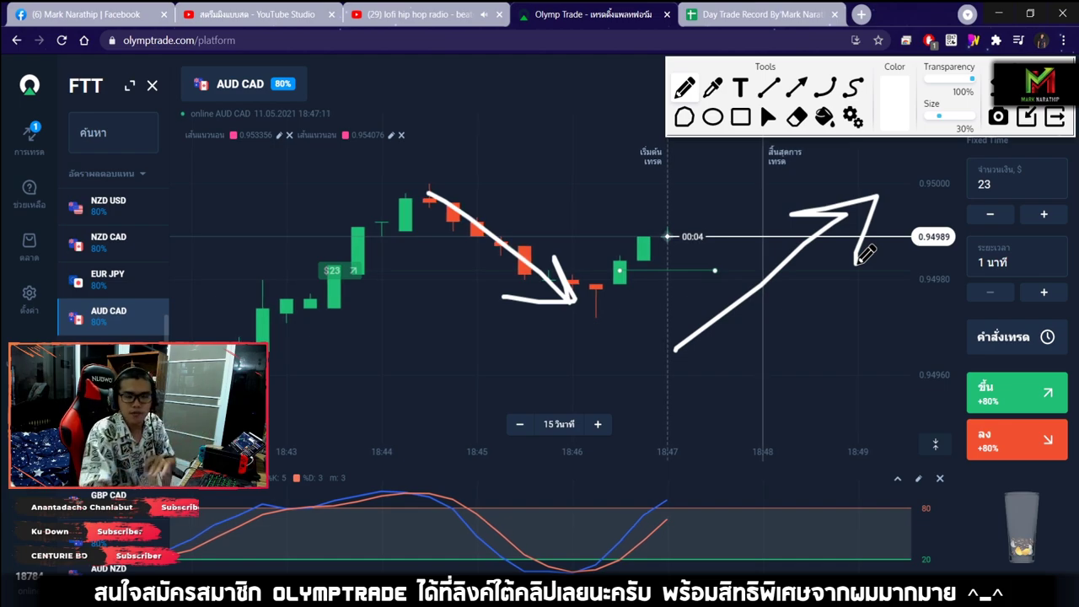
mouse_move(711, 419)
left_mouse_down()
mouse_move(898, 227)
mouse_move(940, 305)
left_mouse_up()
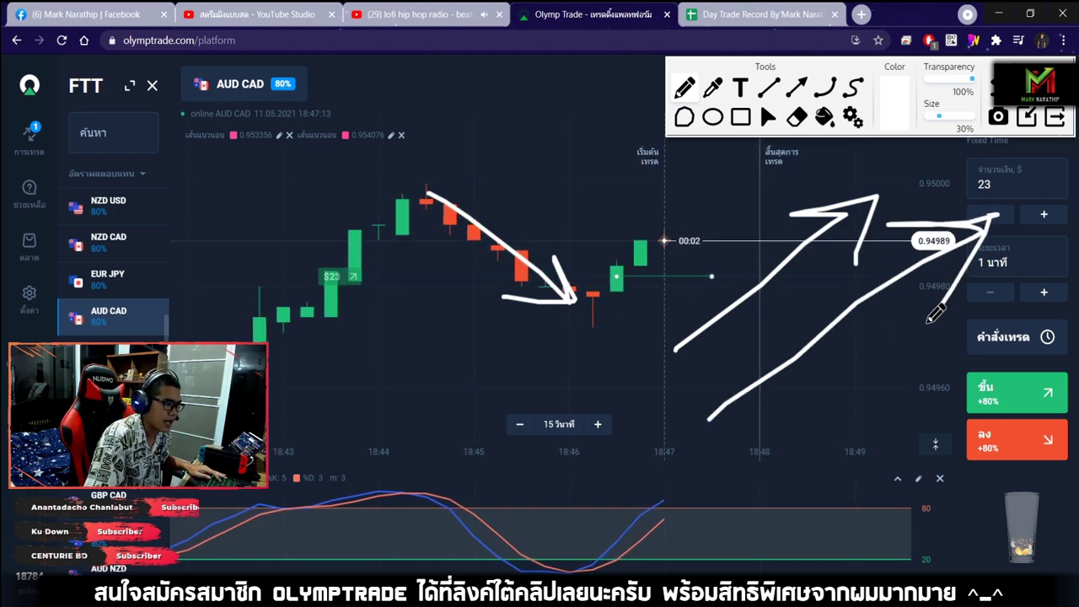
mouse_move(606, 566)
left_mouse_down()
mouse_move(582, 549)
mouse_move(552, 574)
left_mouse_up()
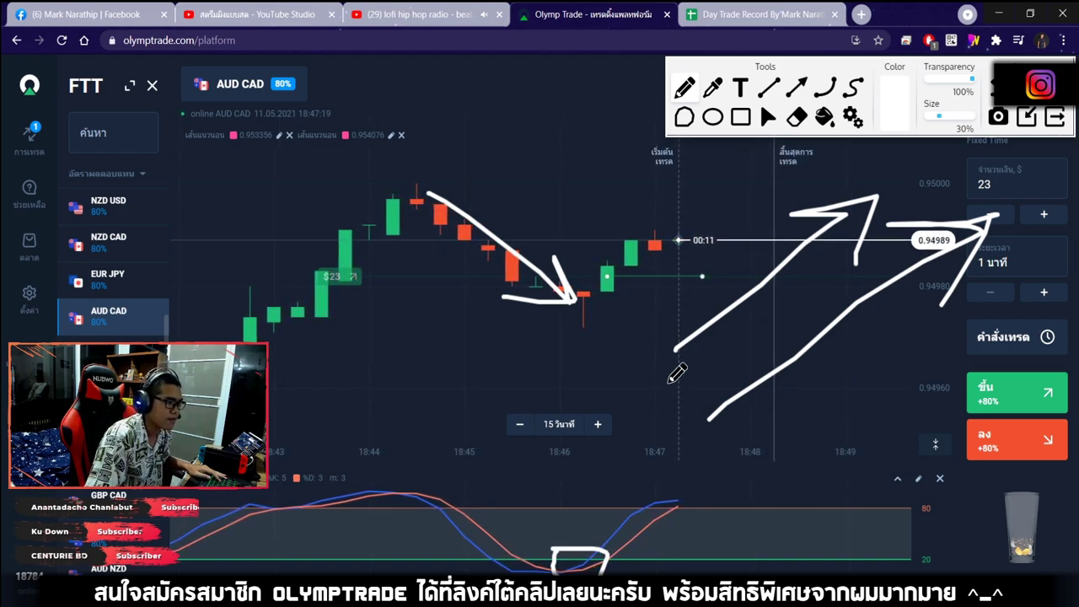
Draw a third rising freehand arrow ahead of the current AUD CAD candle and close the annotation overlay.
left_click_drag(616, 361, 807, 196)
left_click_drag(730, 202, 793, 229)
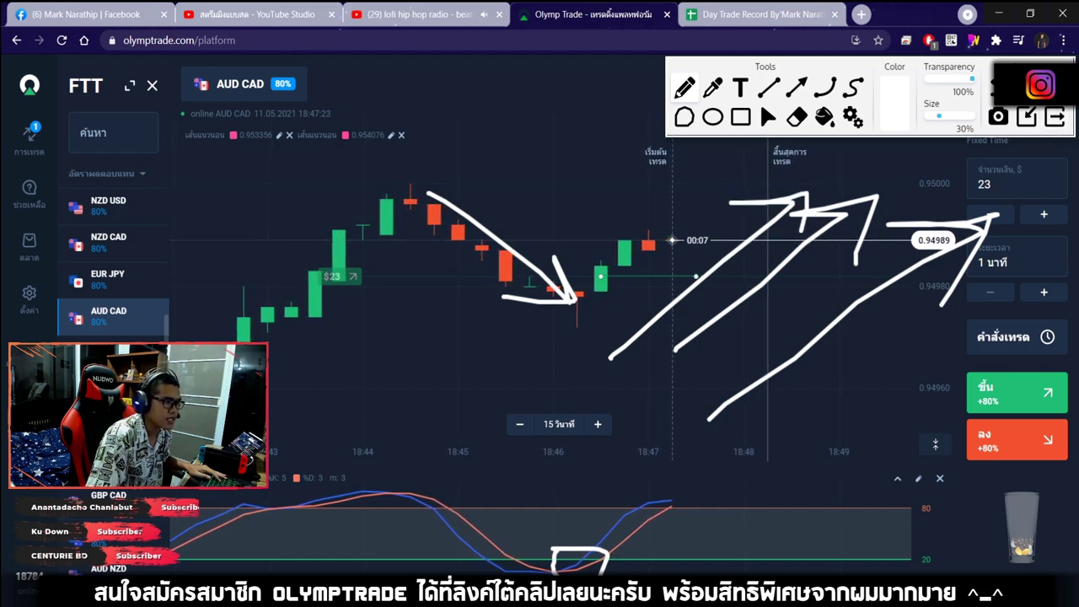
left_click(1054, 116)
Dismiss the closed-trade and new-level notifications and view the AUD CAD candles at a wider range.
scroll(680, 294, "up", 2)
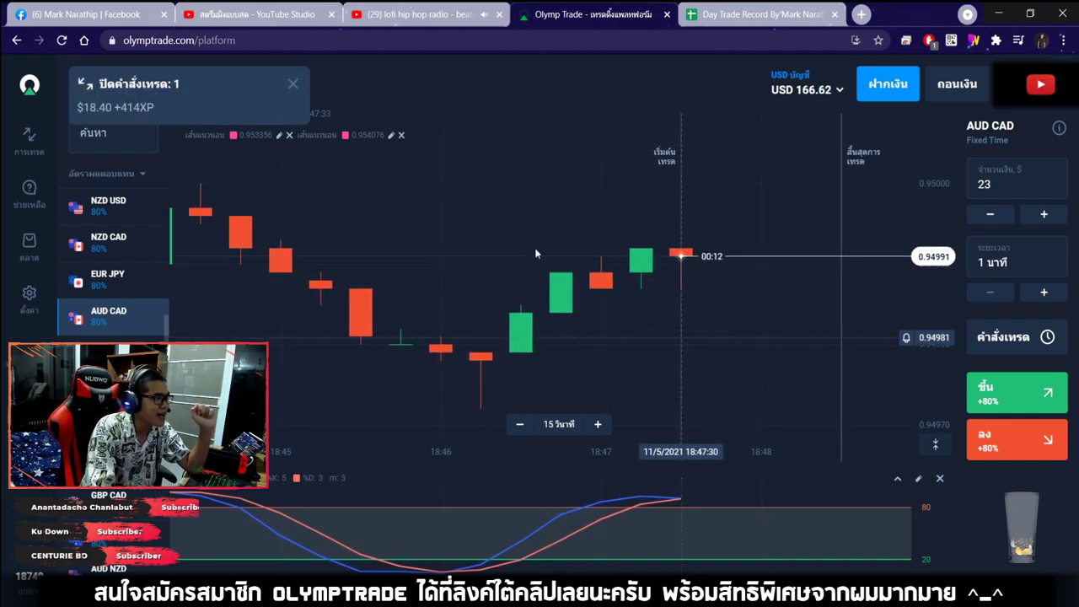
left_click(293, 86)
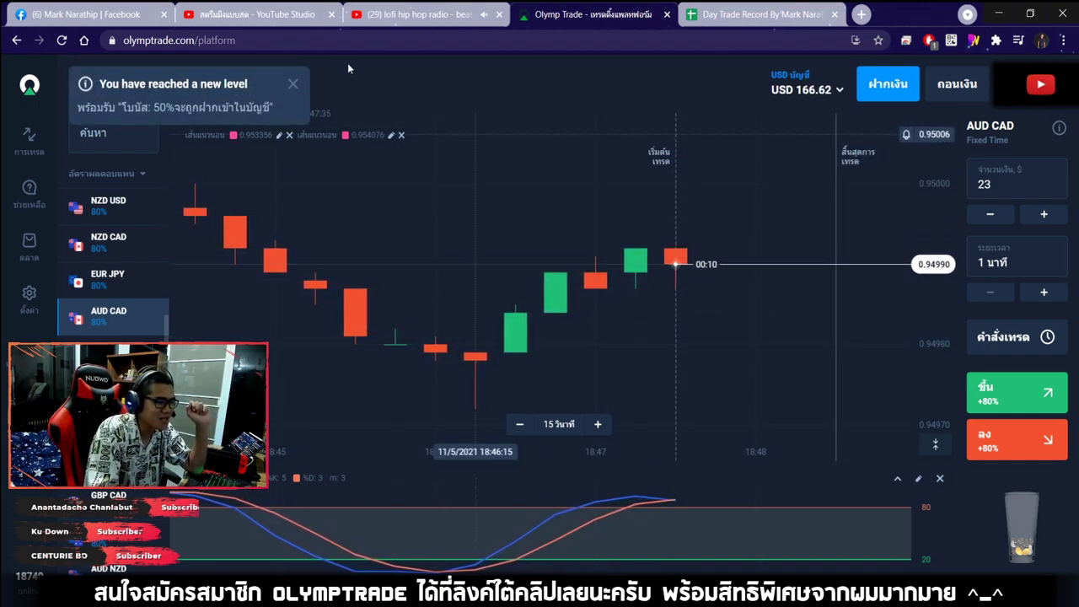
left_click(295, 81)
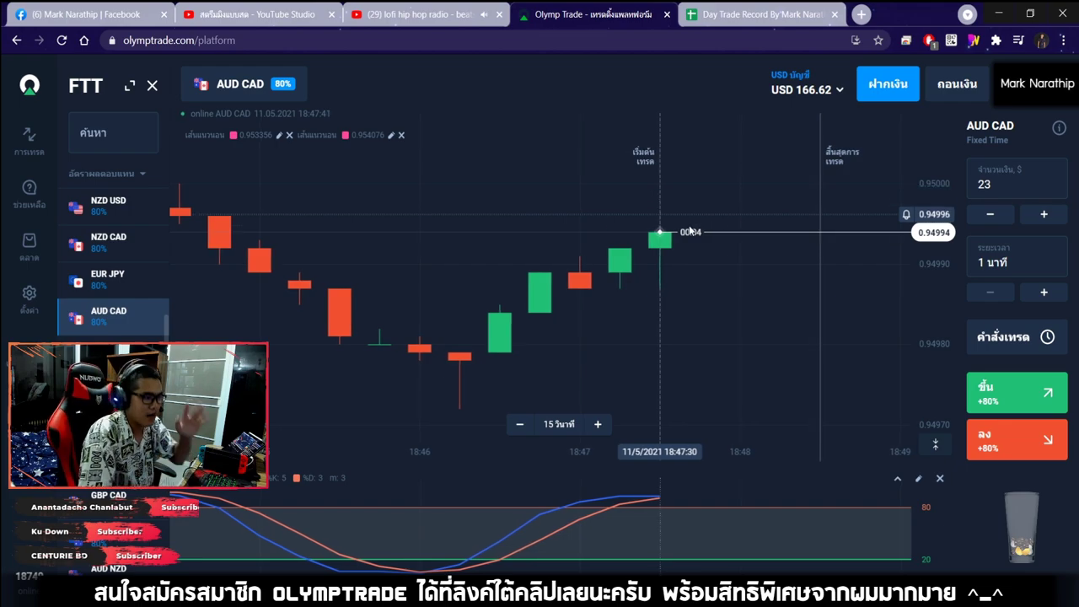
scroll(617, 291, "down", 3)
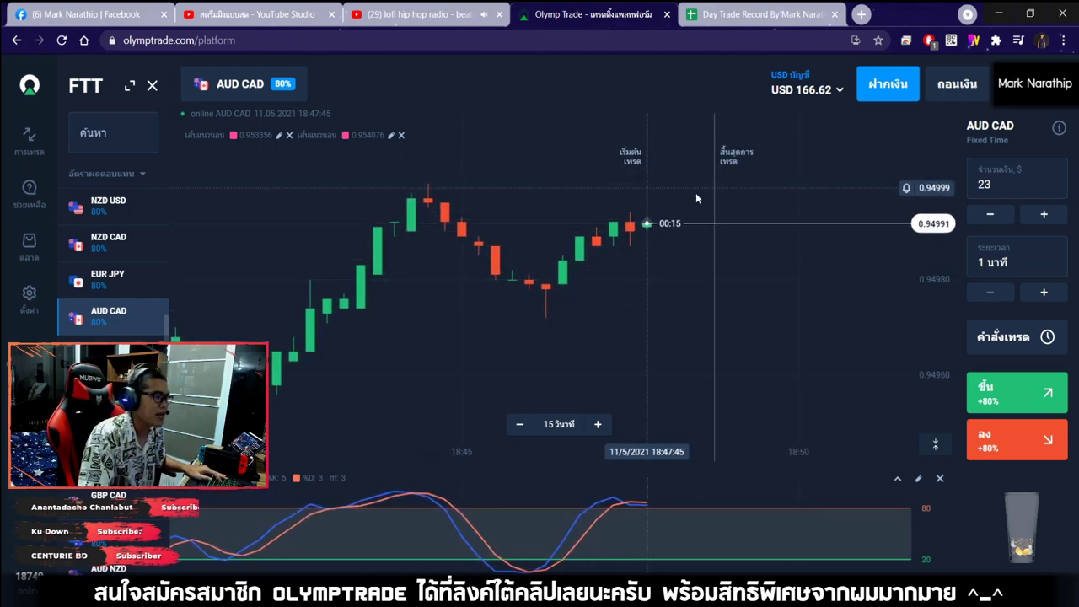
Switch to the Day Trade Record spreadsheet and record trade 2 as ชนะ with a profit rate of 80%.
left_click(746, 14)
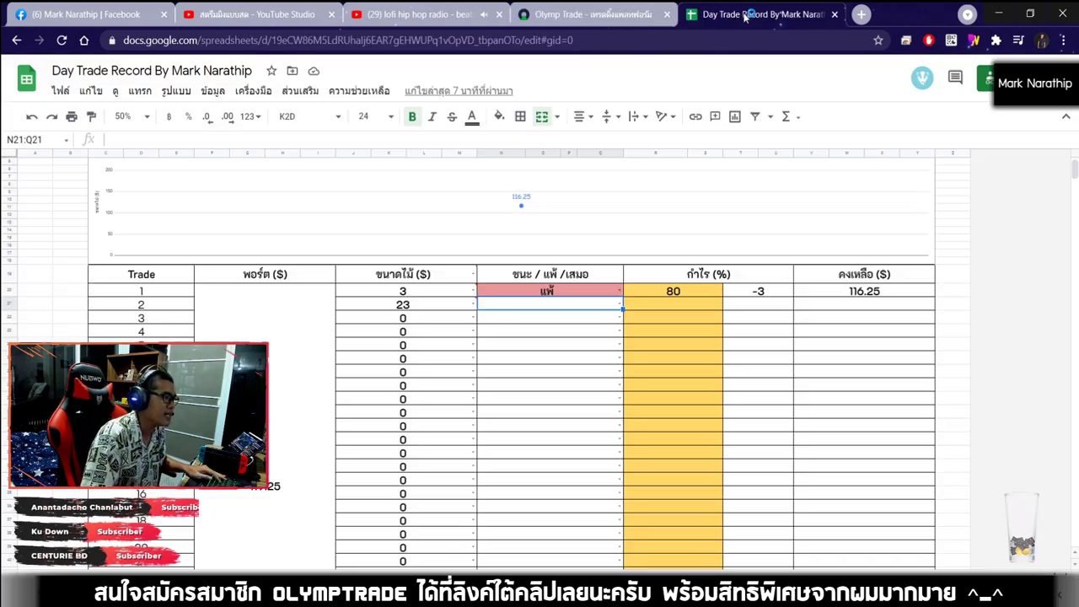
left_click(542, 304)
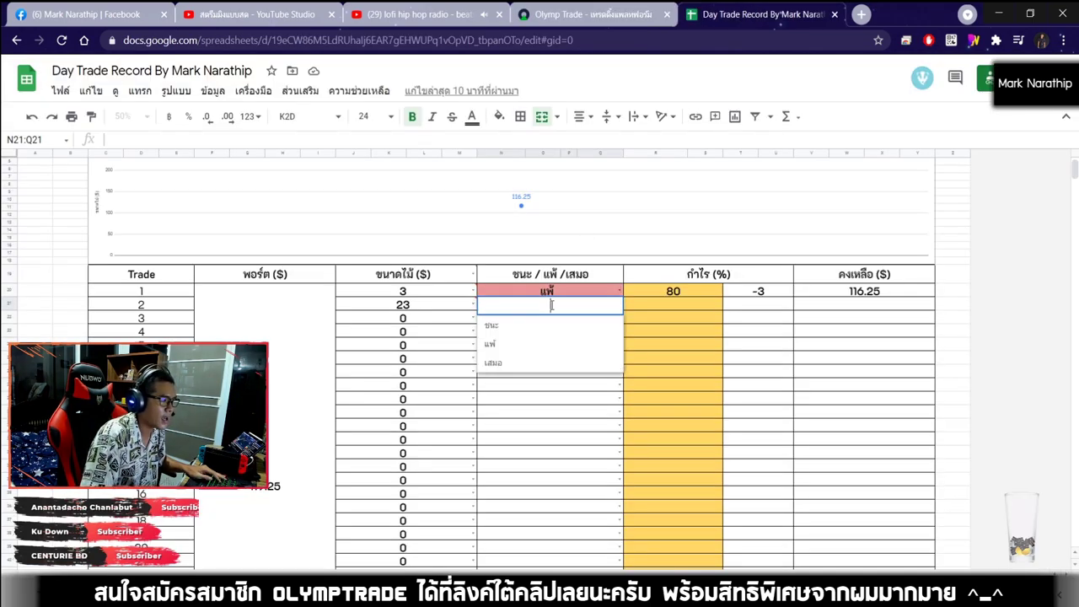
left_click(506, 326)
key("Tab")
type("80")
key("Return")
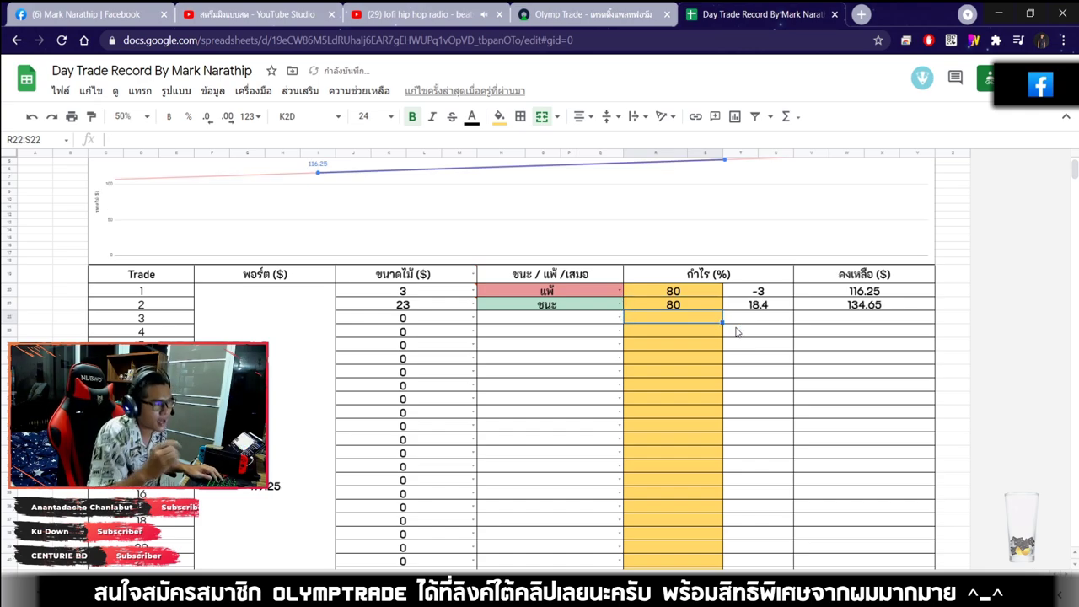
Review the total profit in the summary row against the results and profit rates of trades 1 and 2.
scroll(736, 331, "down", 8)
left_click(731, 251)
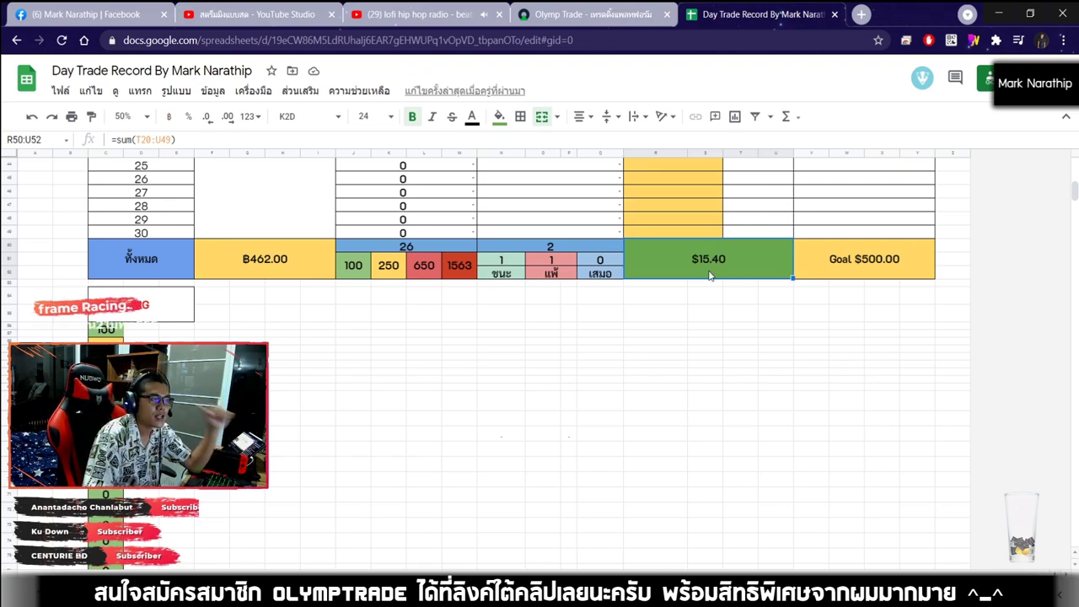
scroll(626, 270, "up", 5)
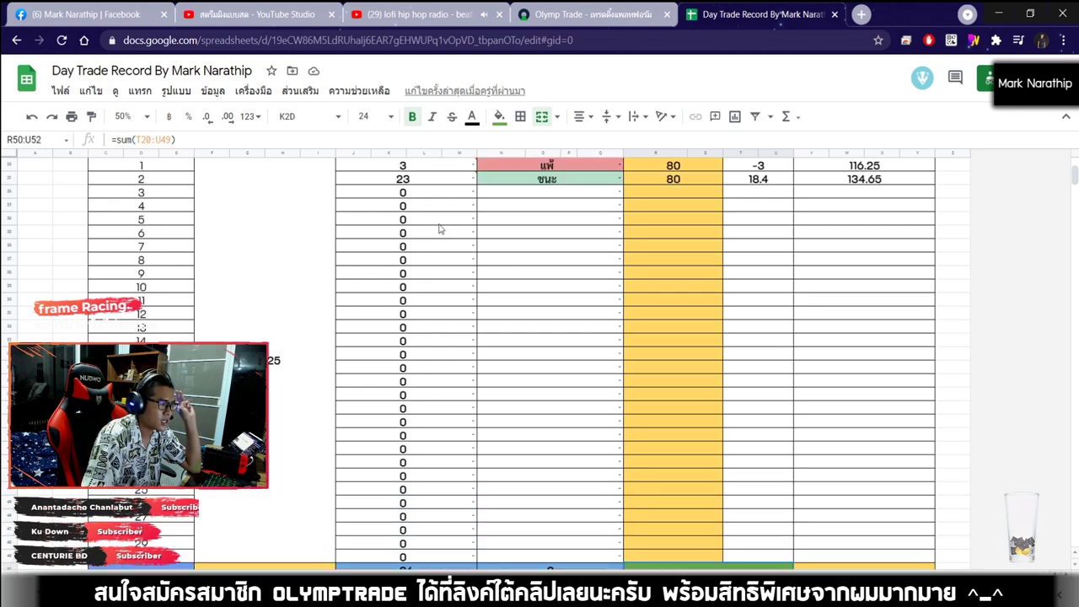
left_click(573, 169)
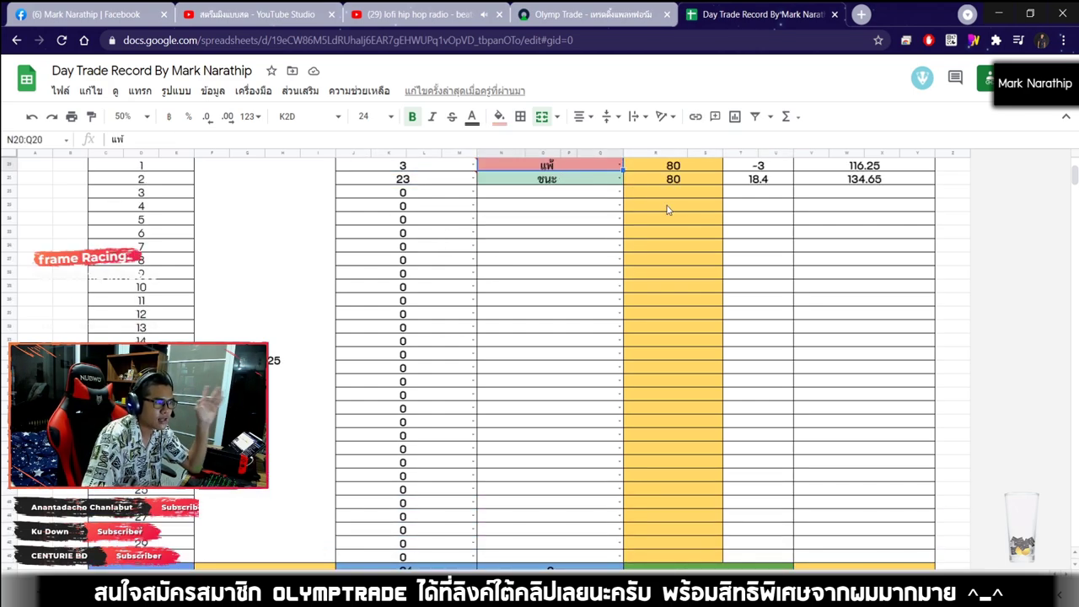
left_click(675, 181)
scroll(678, 192, "down", 5)
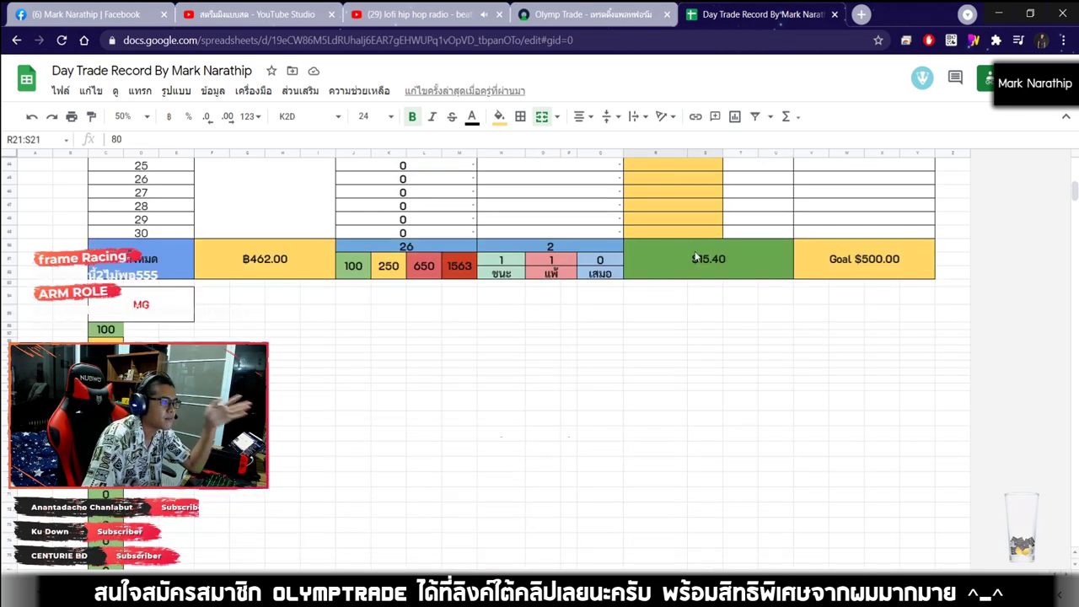
left_click(695, 257)
scroll(781, 310, "down", 1)
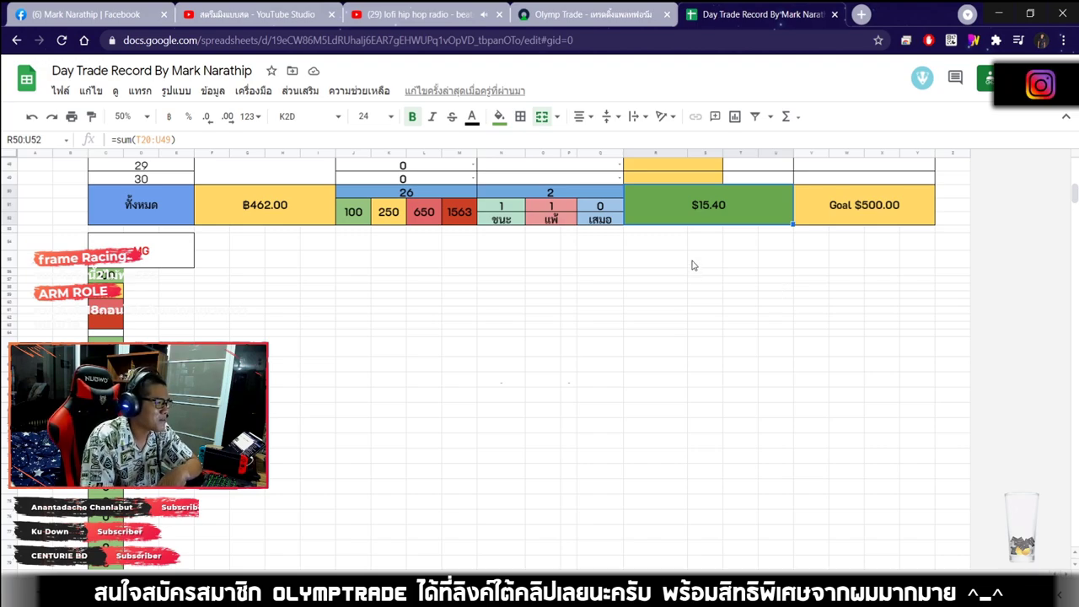
scroll(691, 265, "up", 6)
left_click(660, 365)
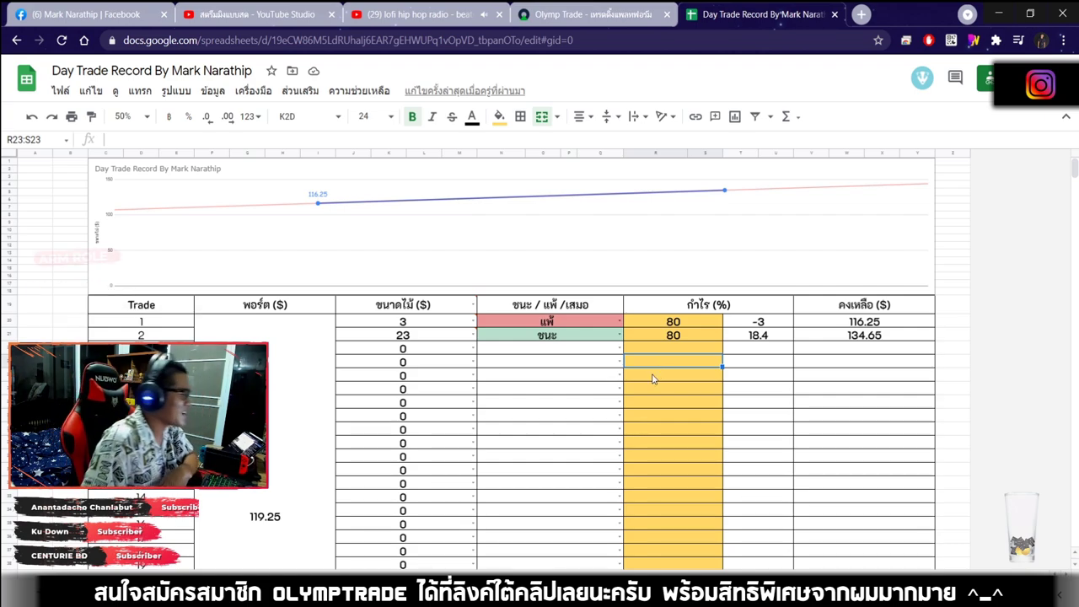
Check the latest AUD CAD candles in Olymp Trade and return to the total profit cell in the Day Trade Record spreadsheet.
left_click(590, 15)
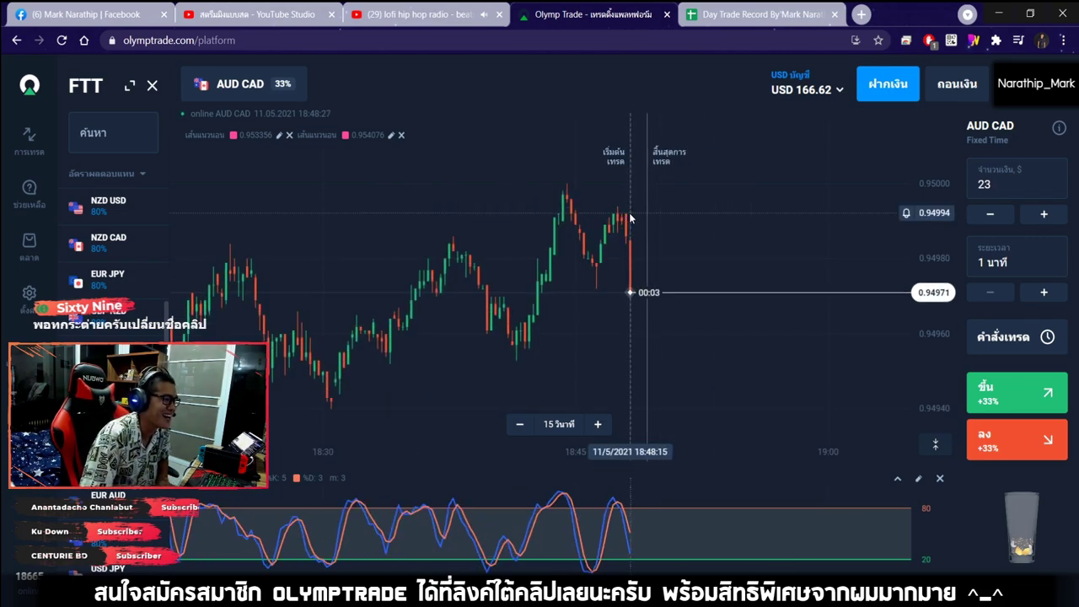
scroll(630, 218, "up", 3)
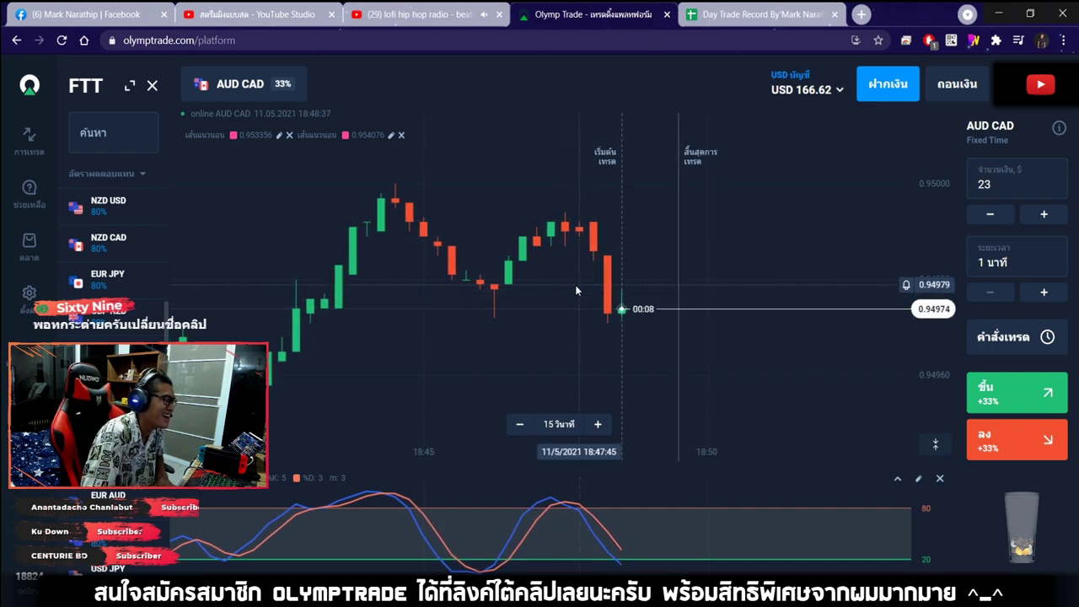
left_click(726, 10)
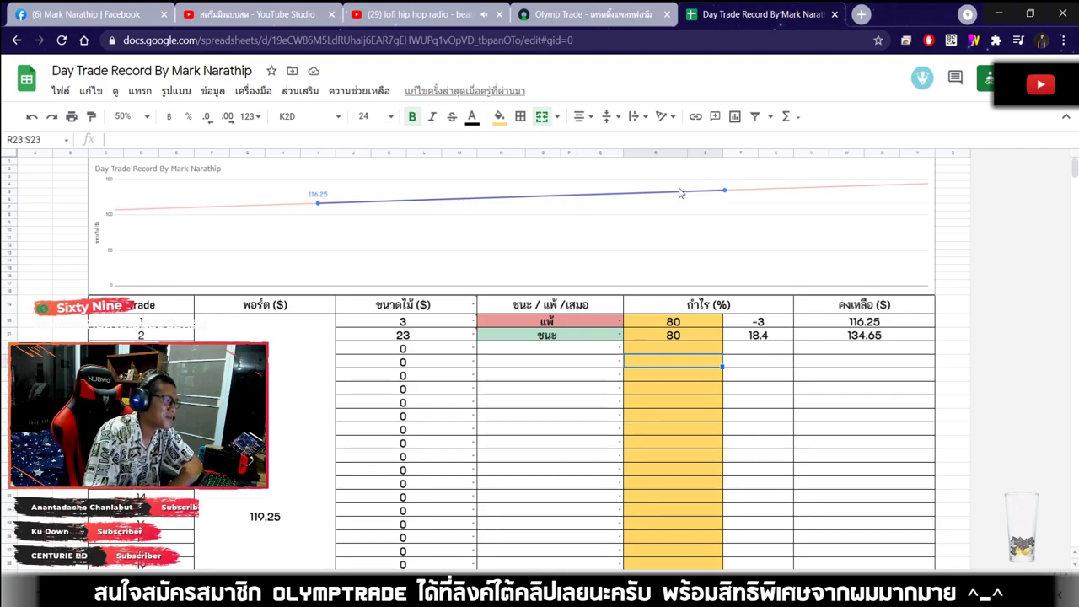
scroll(680, 193, "down", 6)
left_click(704, 254)
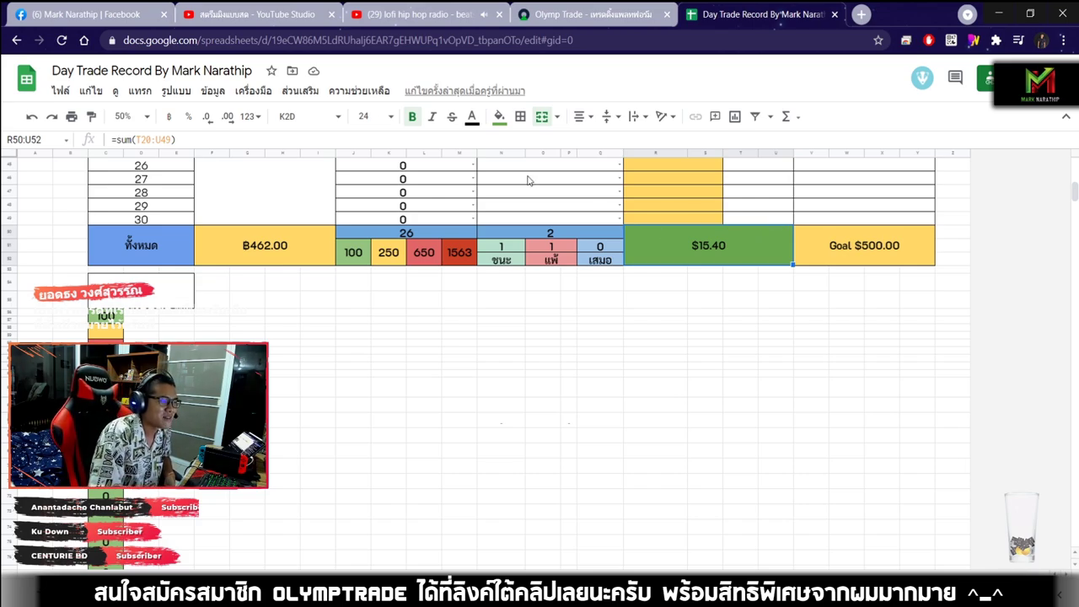
Switch to YouTube Studio to read the live stream's chat and return to the Day Trade Record spreadsheet.
left_click(272, 17)
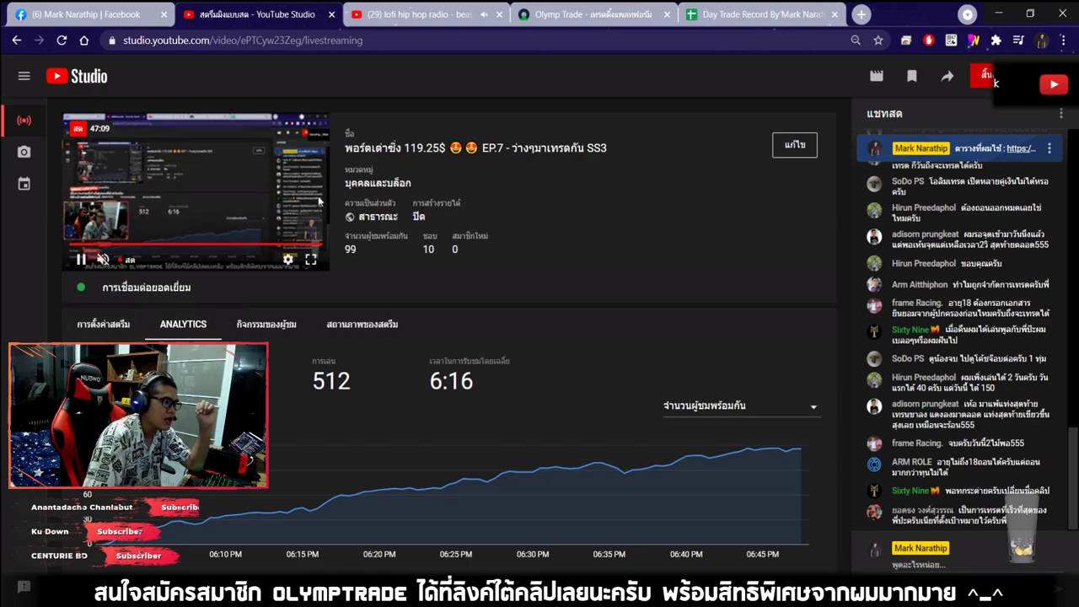
left_click(759, 14)
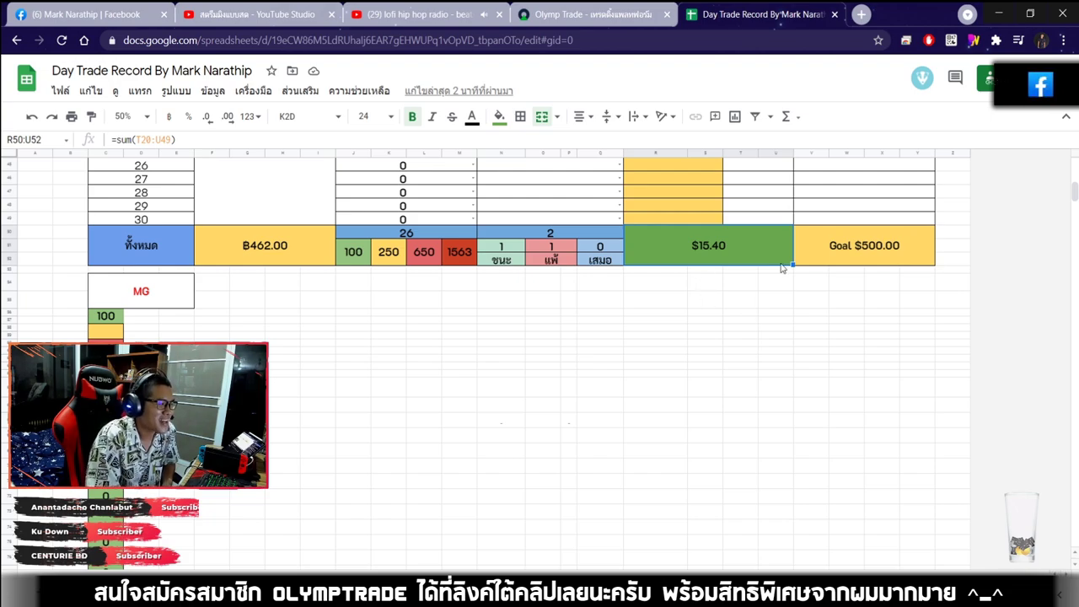
Examine the results of trades 1 and 2, the win and loss counts, the total profit, and the baht total in the summary row.
scroll(783, 268, "up", 5)
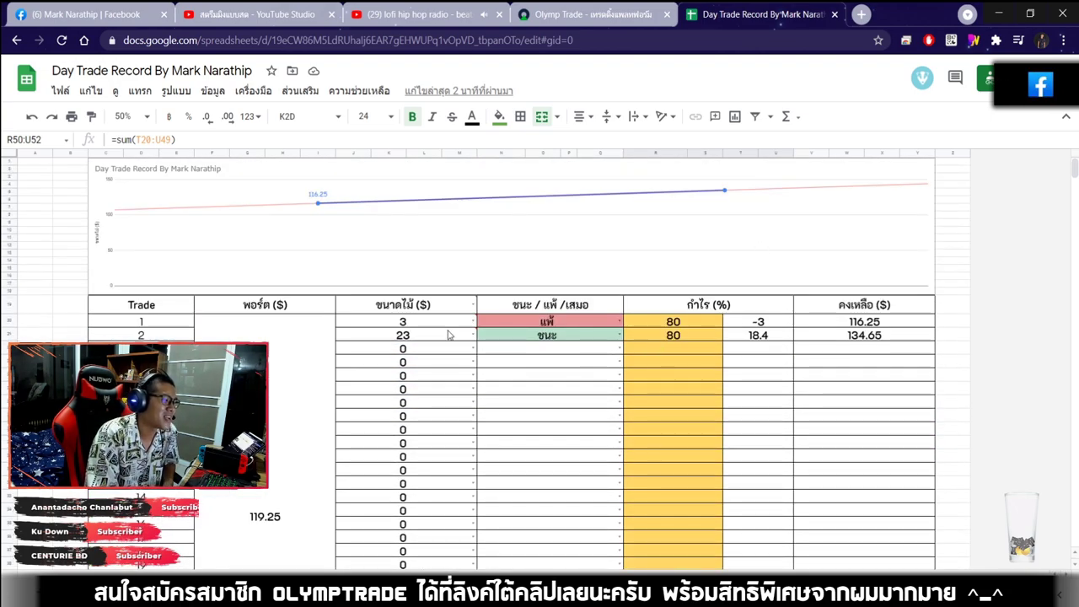
scroll(606, 324, "down", 2)
left_click(545, 215)
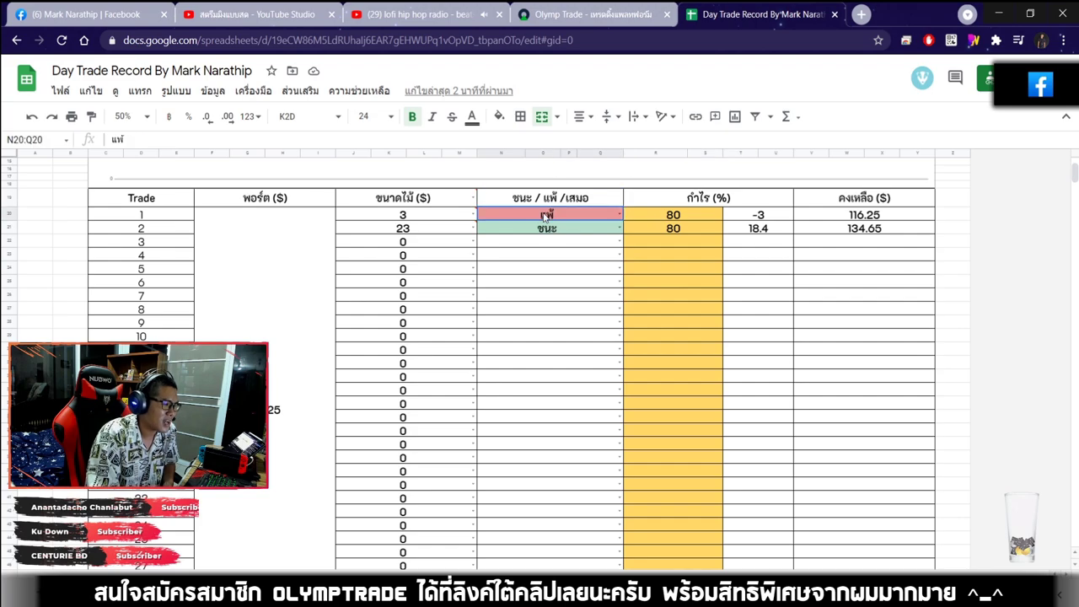
left_click(546, 234)
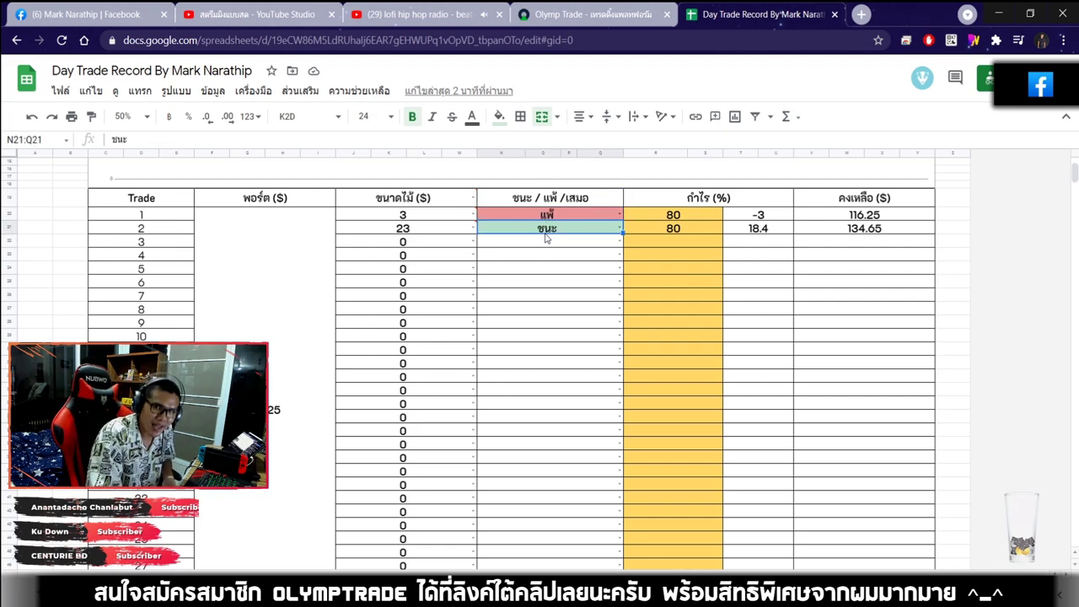
scroll(512, 245, "down", 7)
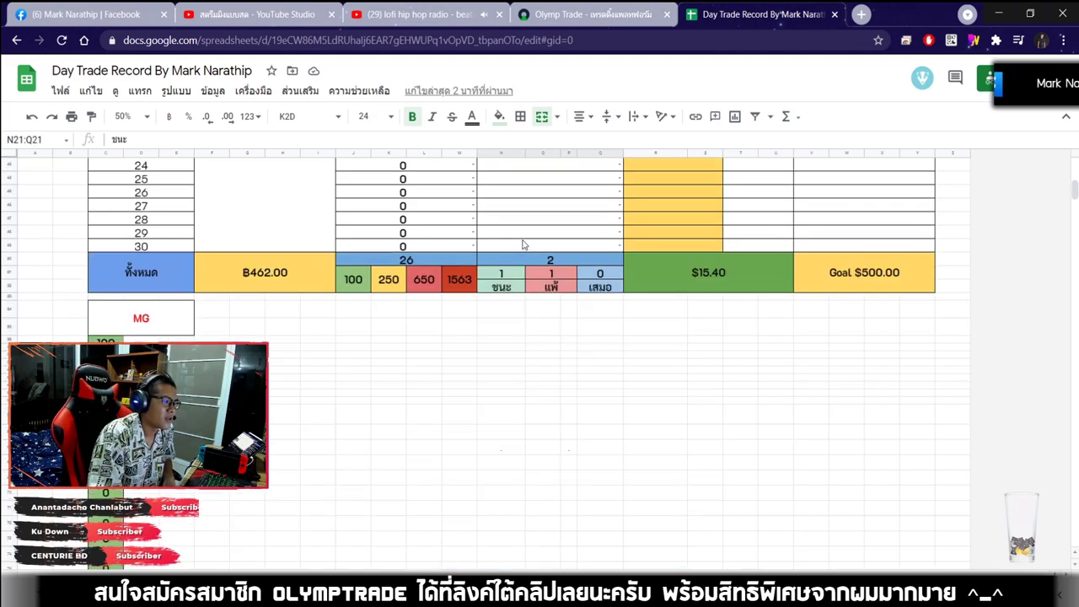
left_click(504, 275)
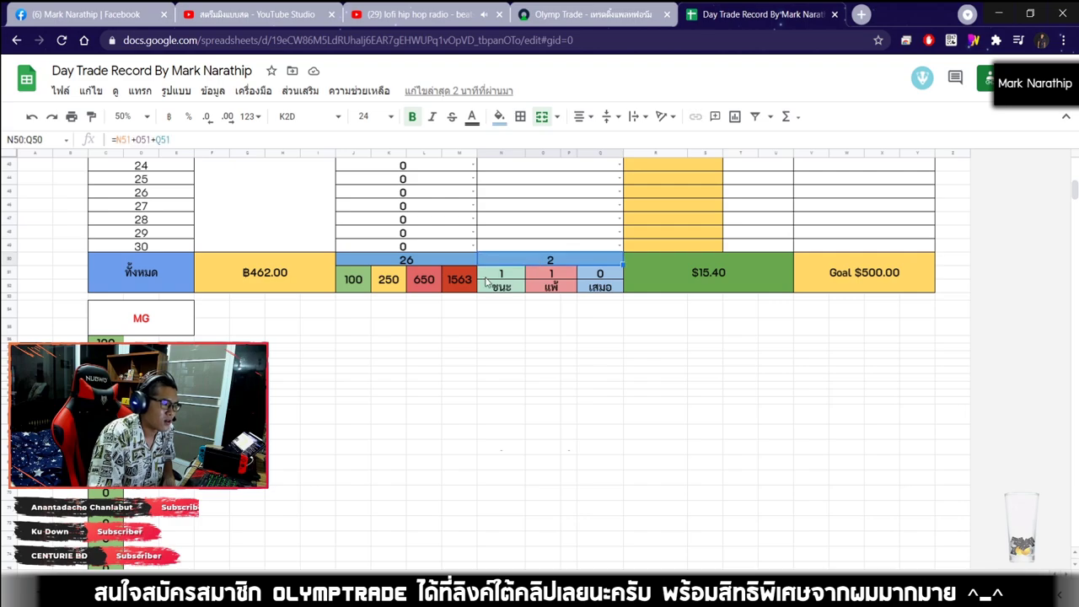
left_click(543, 276)
scroll(752, 287, "down", 1)
left_click(743, 228)
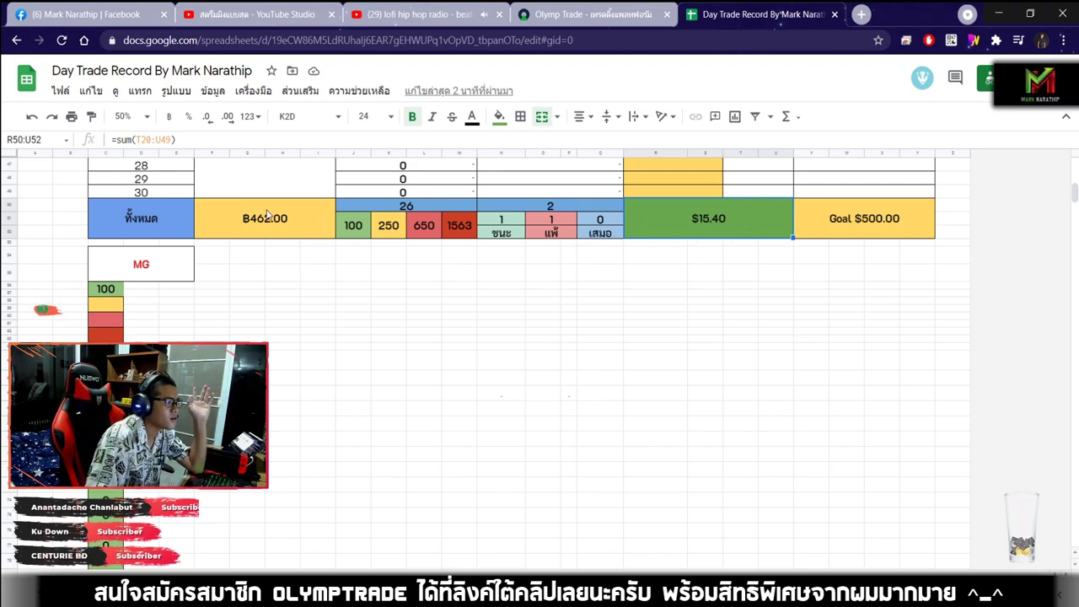
left_click(266, 214)
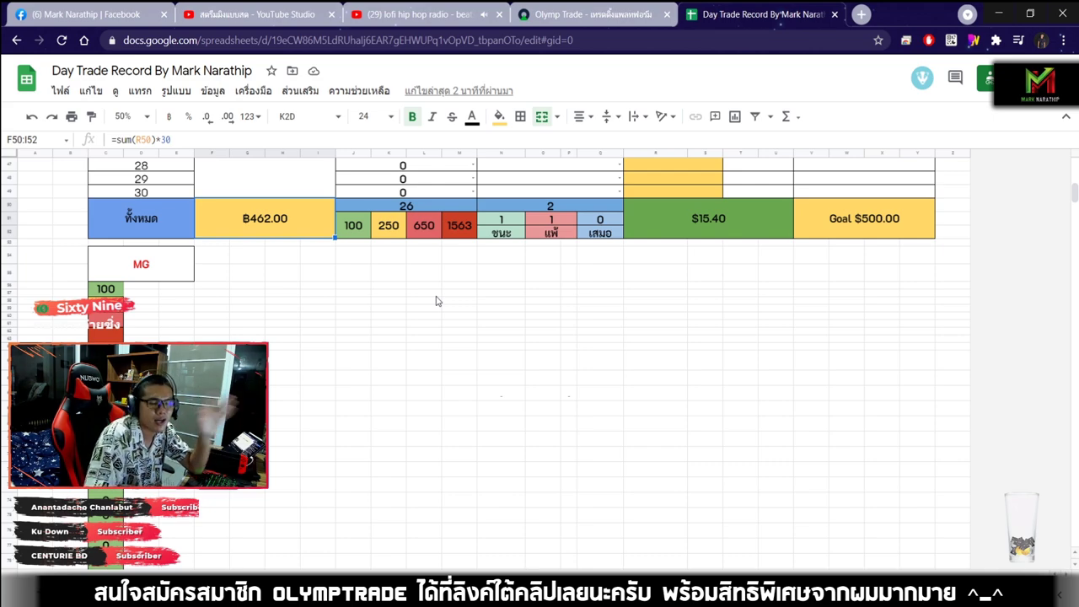
left_click(659, 273)
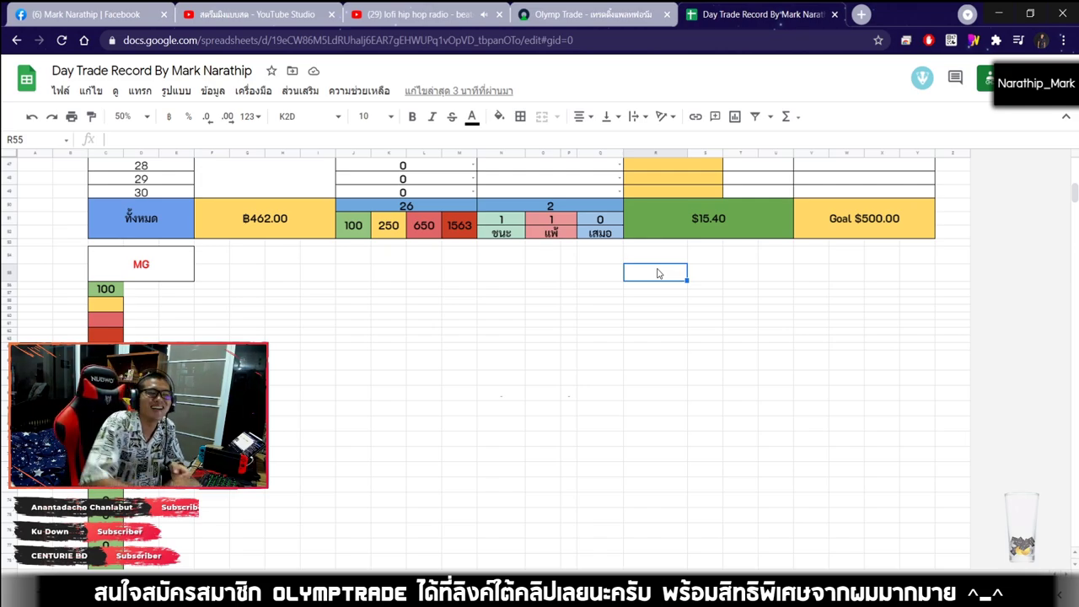
left_click(716, 277)
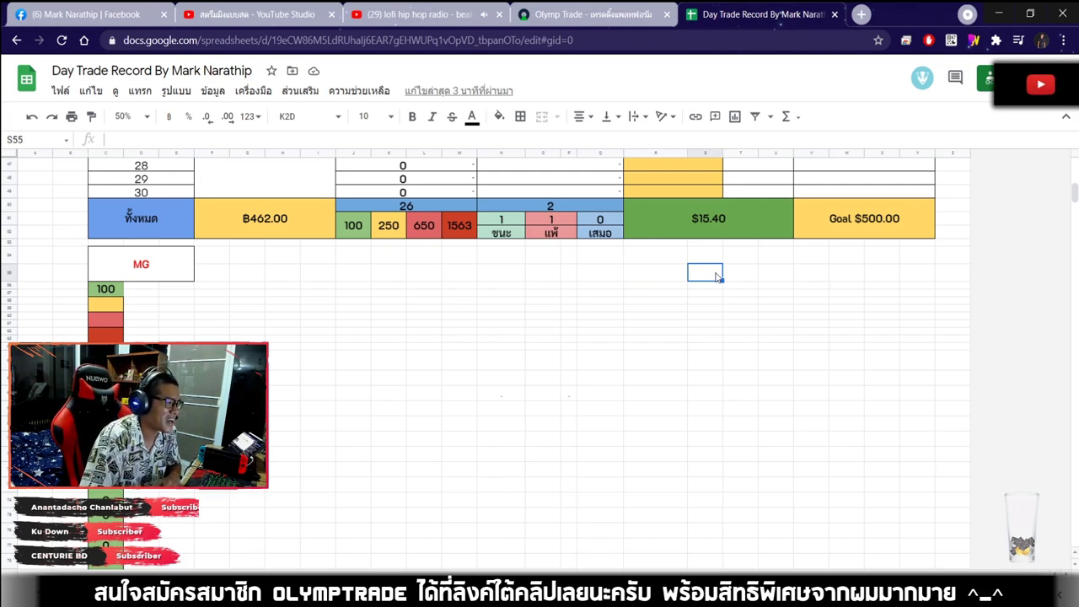
scroll(717, 276, "up", 15)
left_click(564, 364)
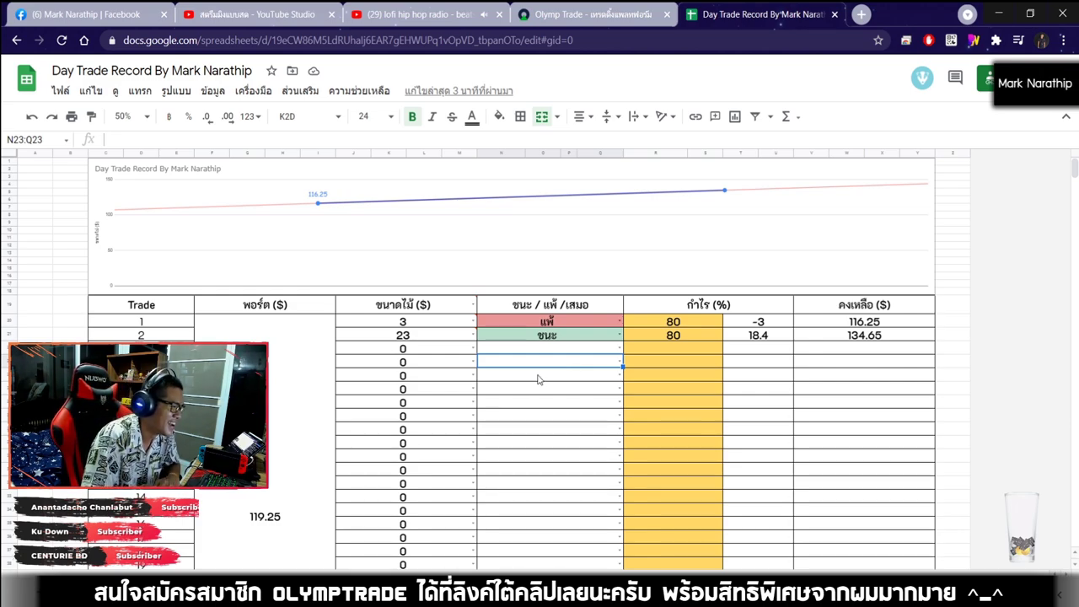
scroll(568, 375, "down", 5)
left_click(597, 355)
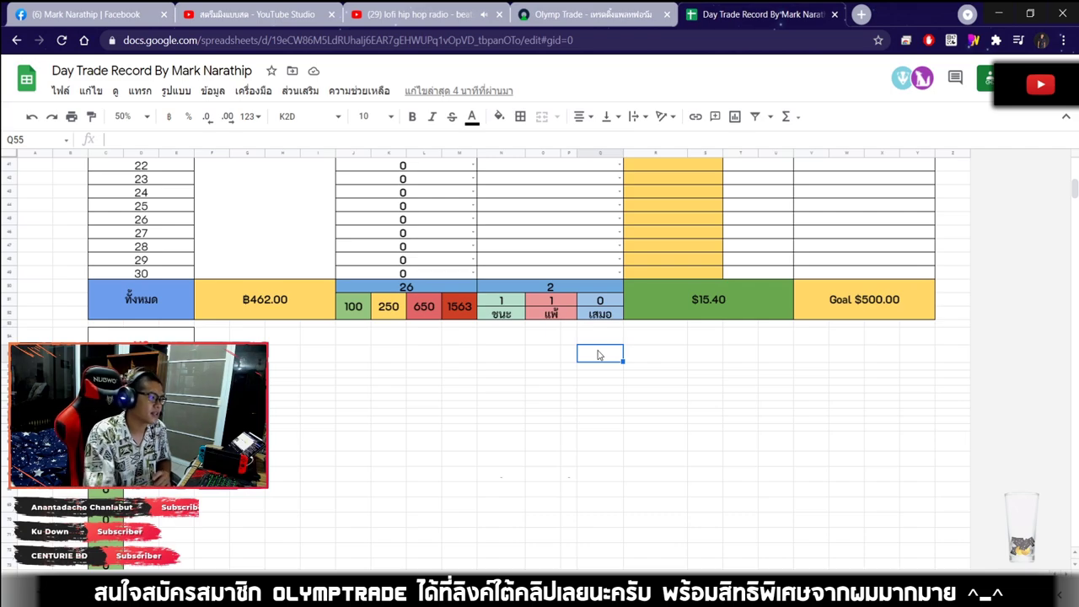
scroll(578, 286, "up", 3)
scroll(578, 306, "down", 3)
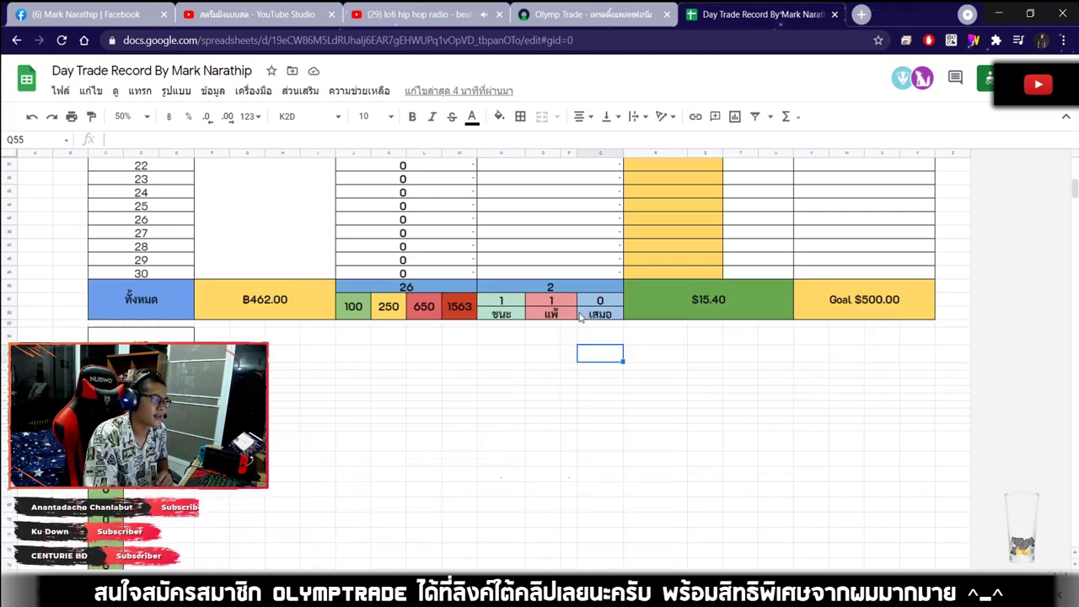
scroll(561, 329, "down", 2)
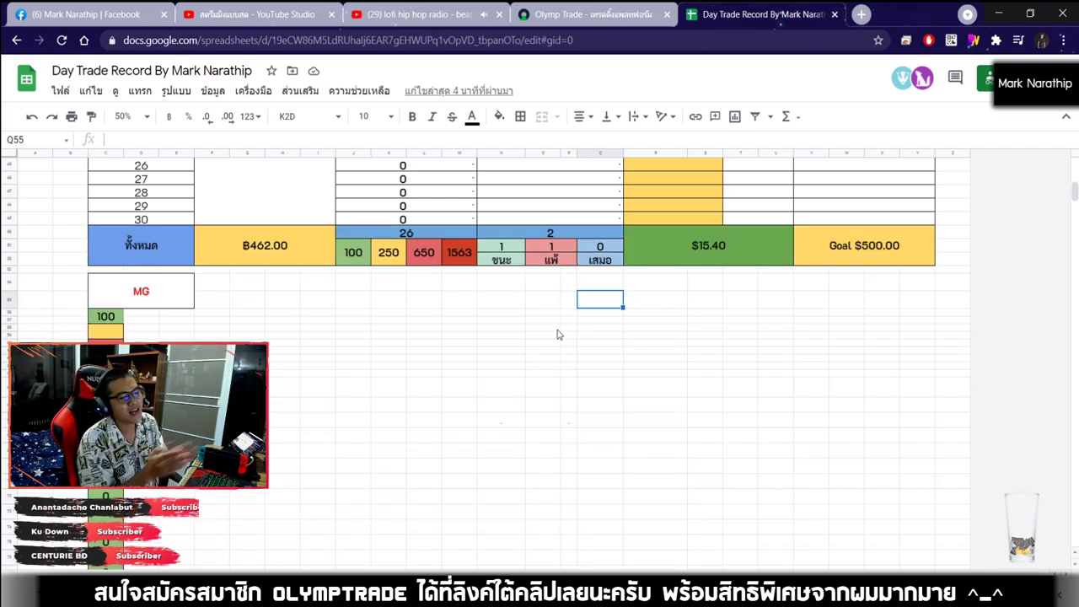